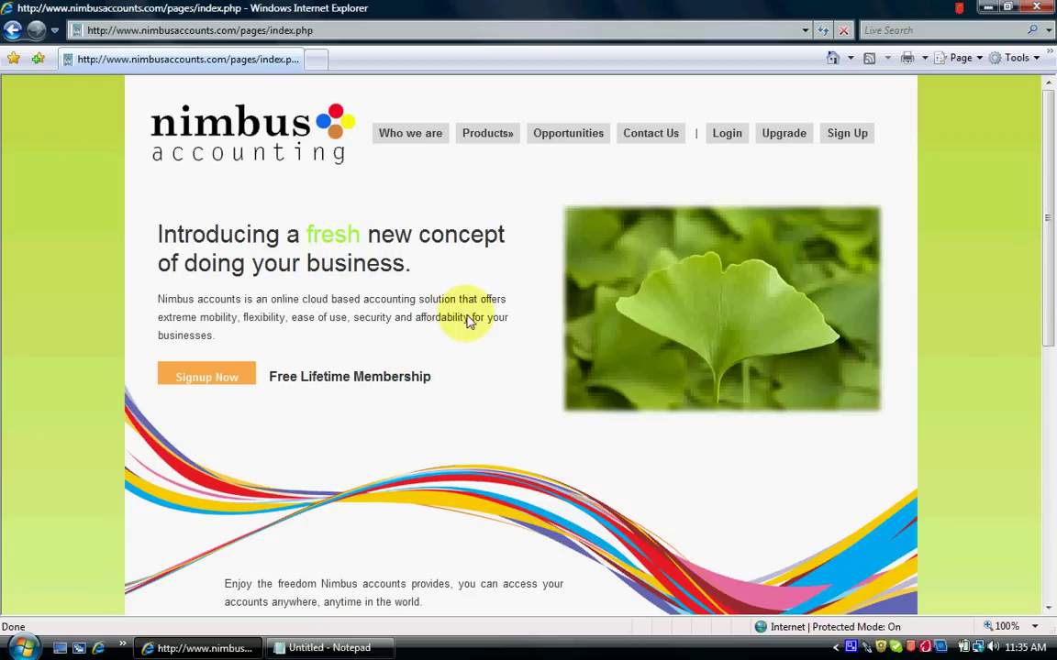
Start sign-up and load the Singapore Edition pricing: Free, S$21 Standard and S$38 Premium plans.
{"action": "left_click", "coordinate": [841, 140]}
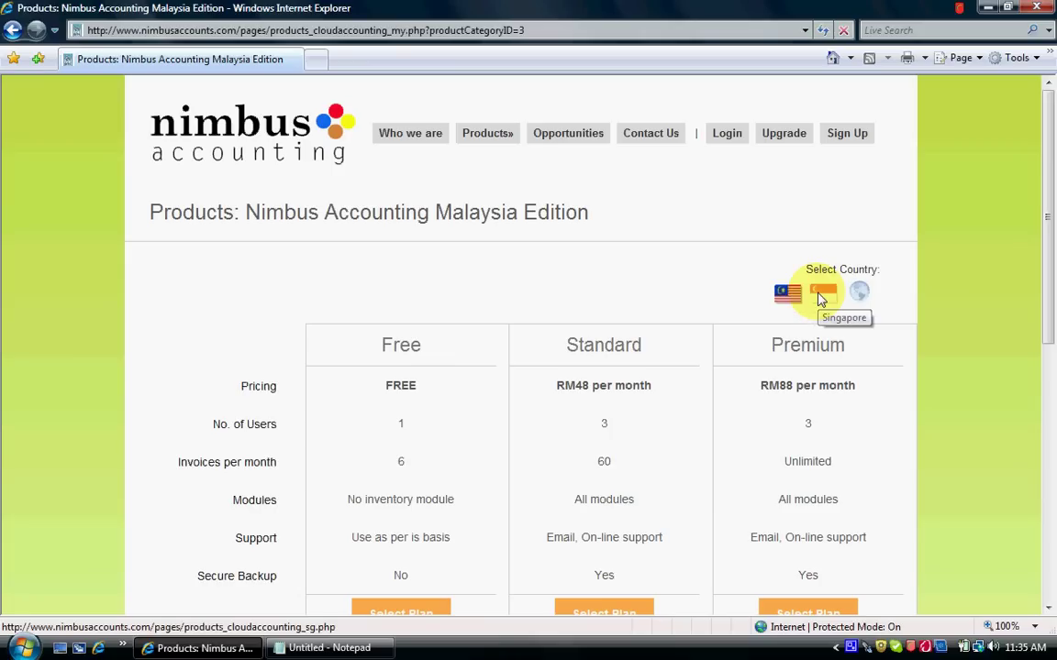
{"action": "left_click", "coordinate": [821, 296]}
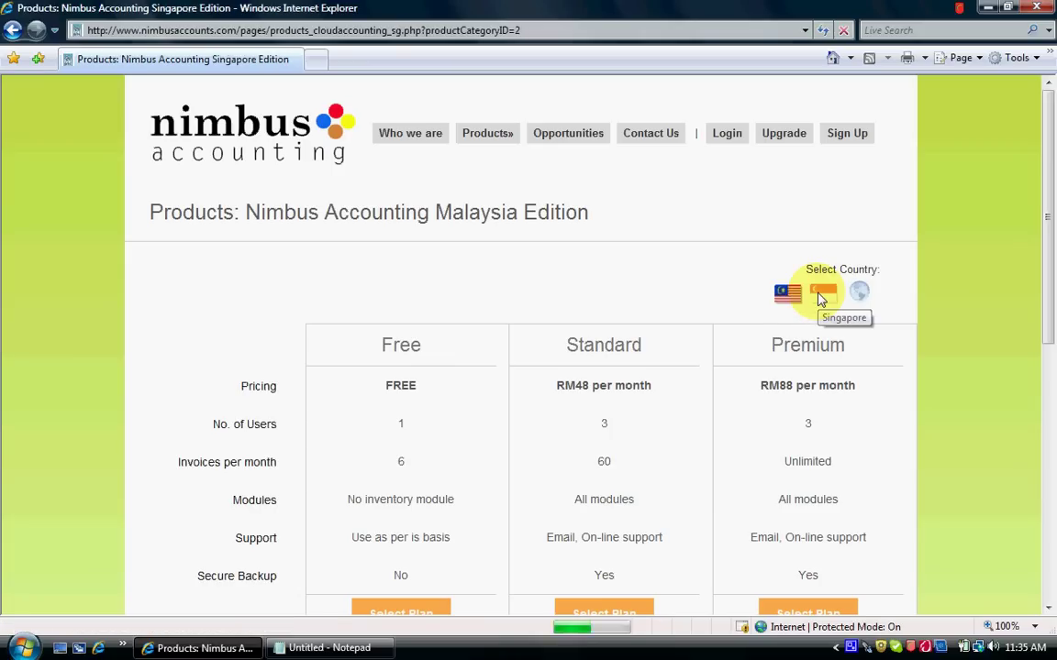
{"action": "scroll", "coordinate": [815, 287], "scroll_direction": "down", "scroll_amount": 2}
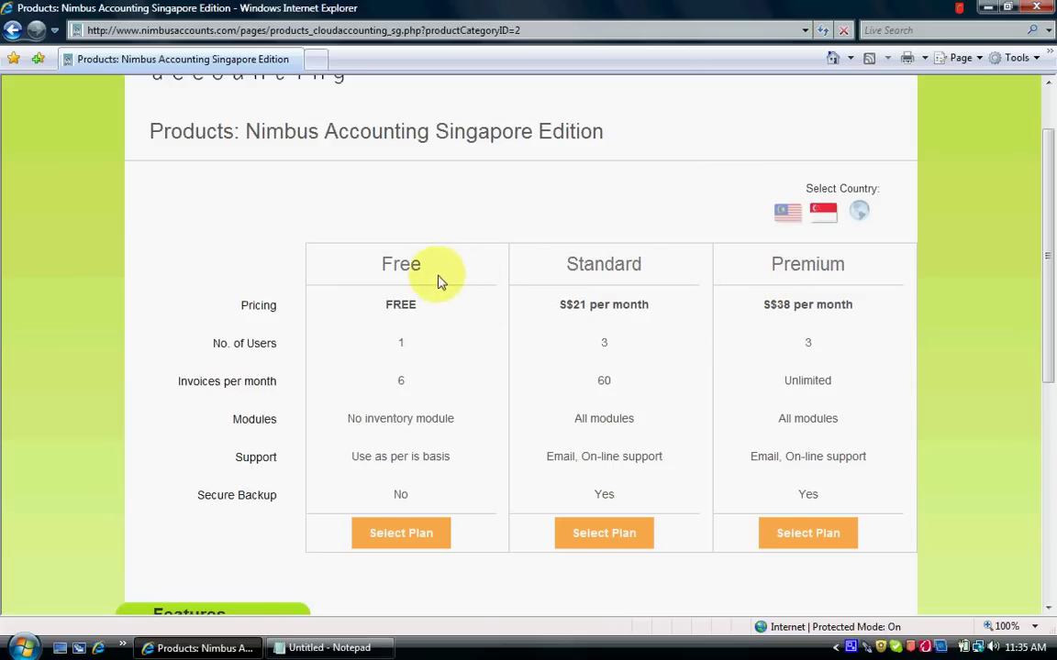
Pick the Free Singapore plan and agree to the terms of use.
{"action": "left_click", "coordinate": [404, 537]}
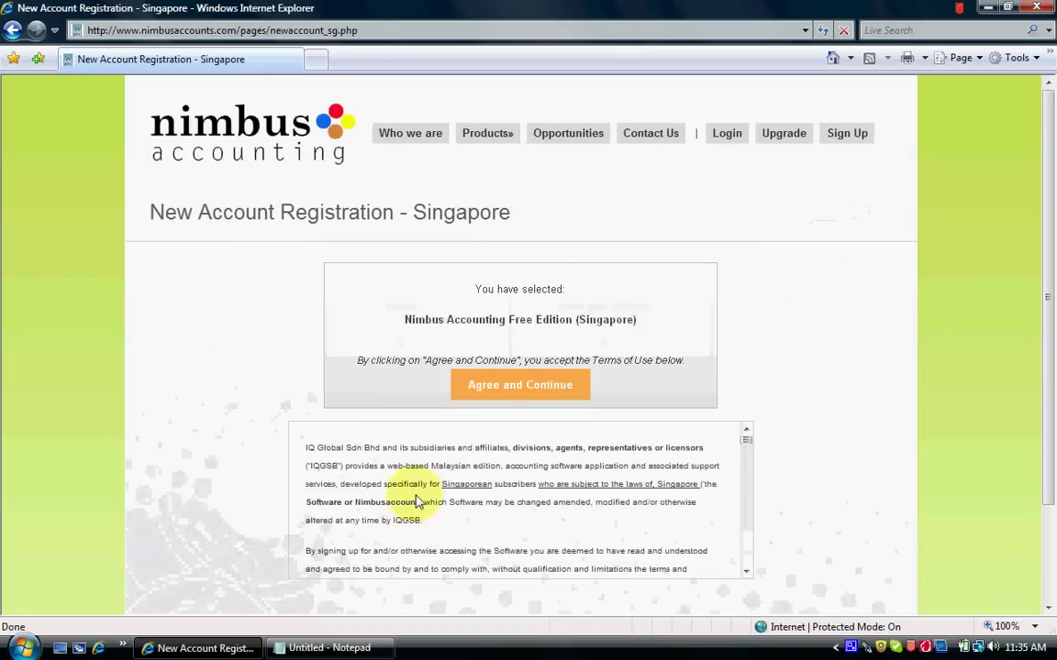
{"action": "left_click", "coordinate": [511, 390]}
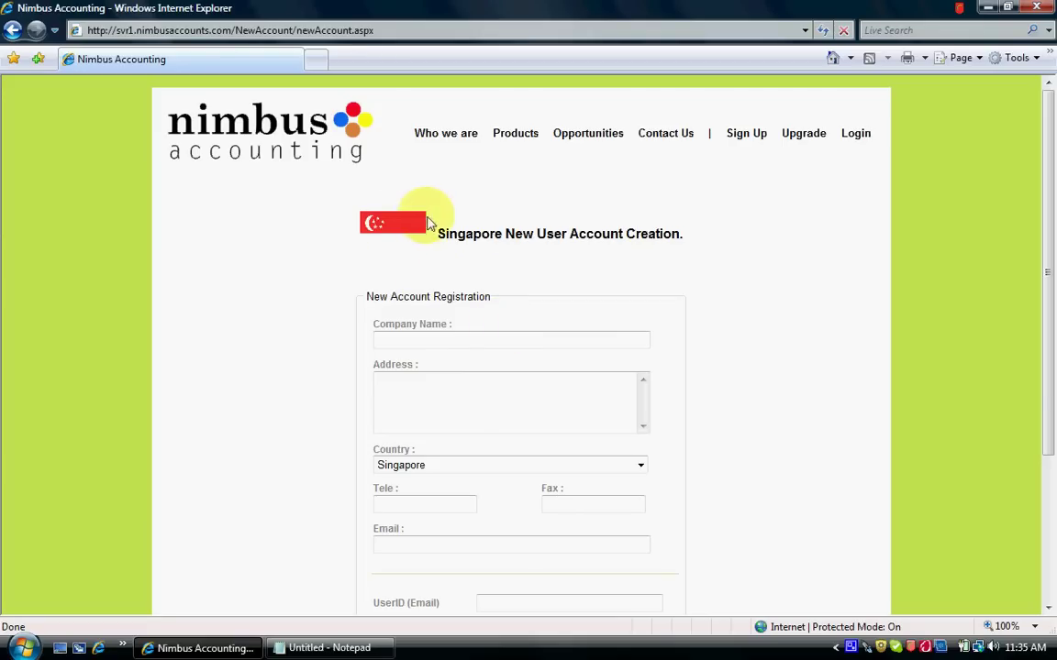
Enter 'Demo Company (S) Pte Ltd' as the company name.
{"action": "left_click", "coordinate": [462, 425]}
{"action": "scroll", "coordinate": [463, 429], "scroll_direction": "down", "scroll_amount": 2}
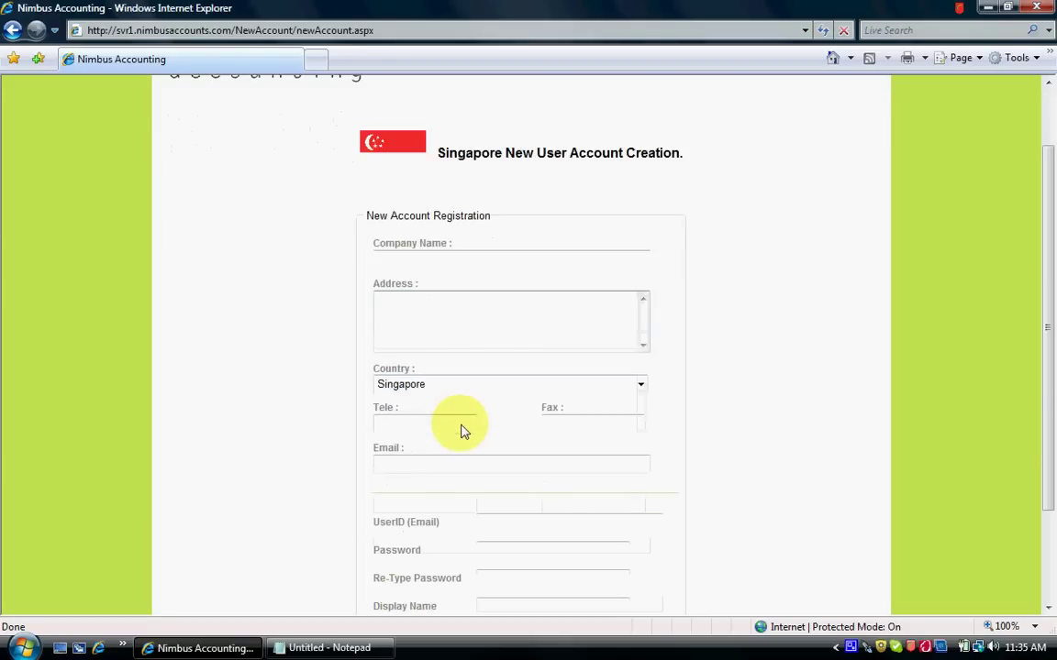
{"action": "left_click", "coordinate": [385, 263]}
{"action": "type", "text": "Demo"}
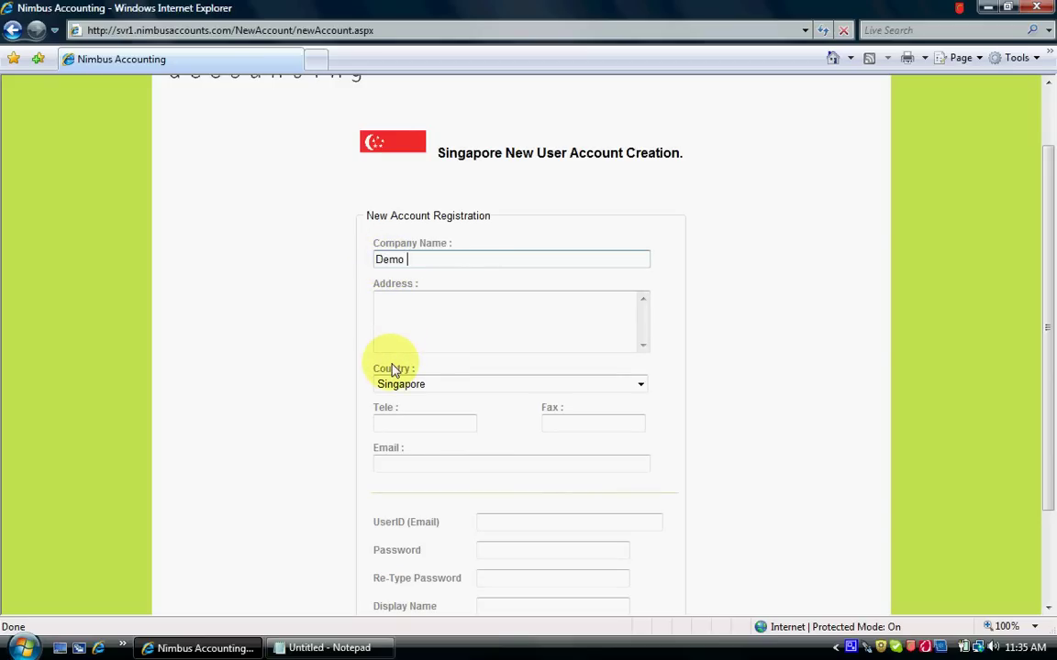
{"action": "type", "text": " Company (S) Pte Ltd"}
Fill in the company's office address across four lines.
{"action": "left_click", "coordinate": [433, 318]}
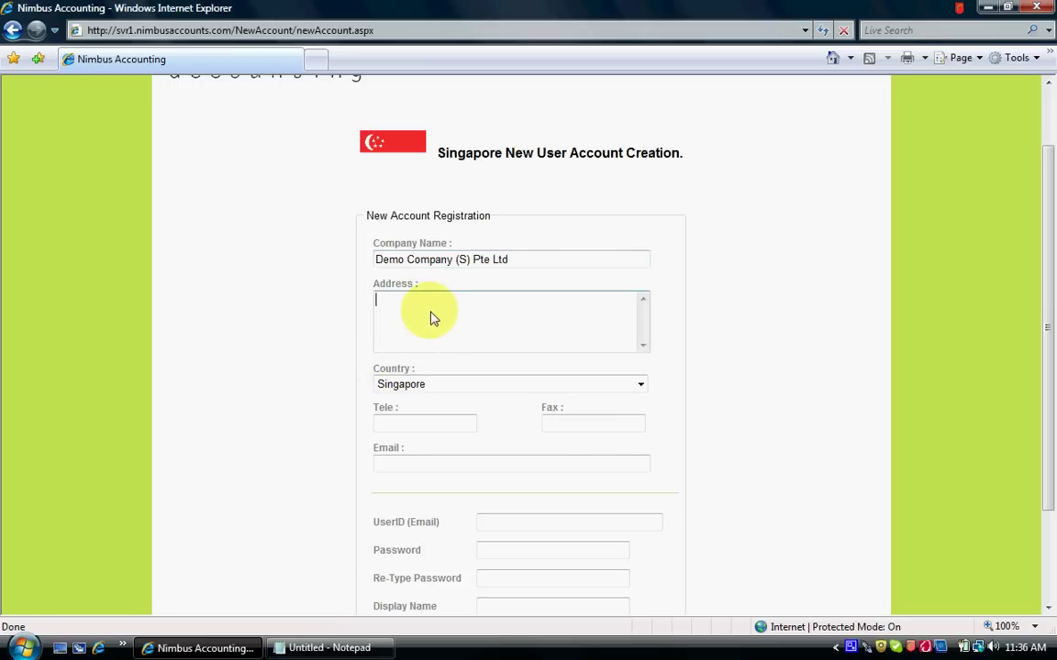
{"action": "type", "text": "B123 "}
{"action": "type", "text": "ABC"}
{"action": "type", "text": " Industri"}
{"action": "type", "text": "al Par"}
{"action": "type", "text": "k"}
{"action": "key", "text": "Return"}
{"action": "type", "text": "#05-86"}
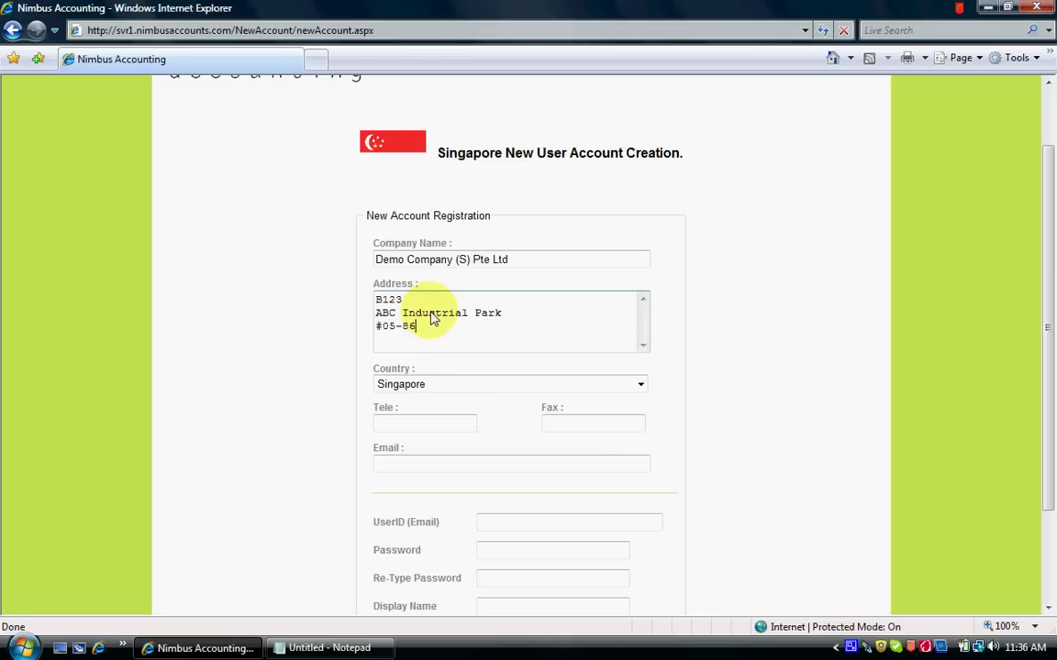
{"action": "key", "text": "Return"}
{"action": "type", "text": "Singapo"}
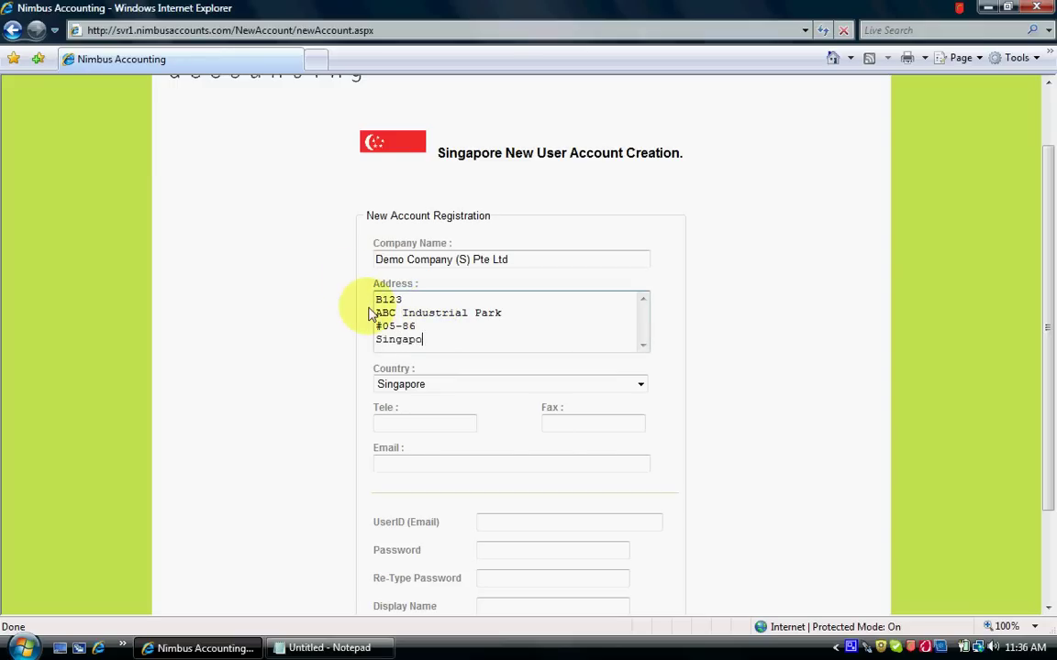
{"action": "type", "text": "re 6123234"}
{"action": "key", "text": "BackSpace"}
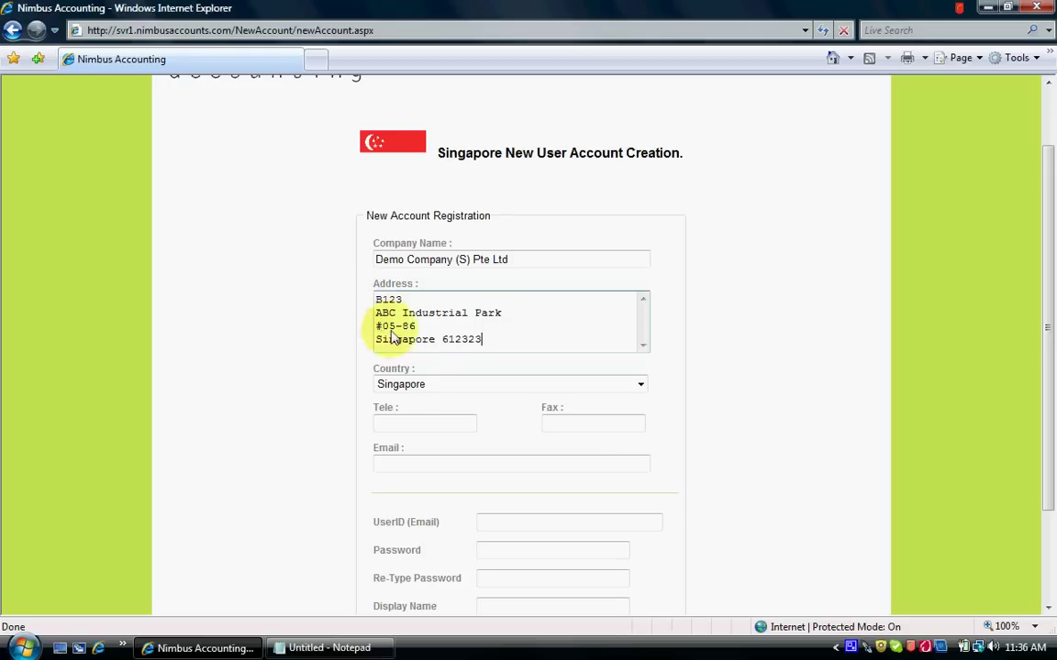
{"action": "scroll", "coordinate": [754, 386], "scroll_direction": "down", "scroll_amount": 3}
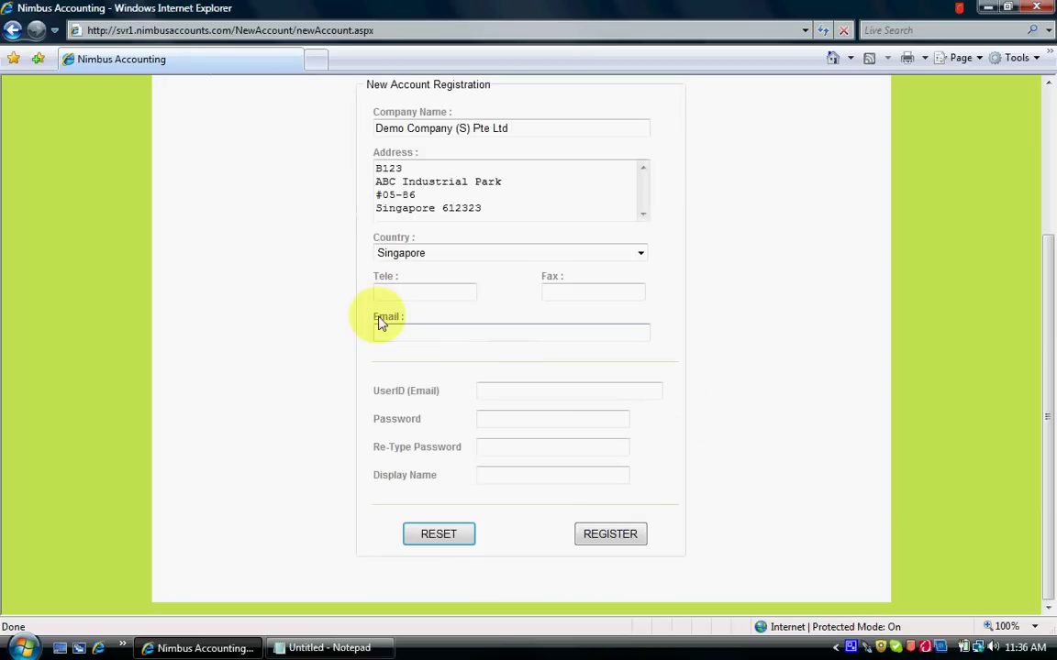
Enter the company telephone number, fax number and sales e-mail address.
{"action": "left_click", "coordinate": [384, 292]}
{"action": "type", "text": "674"}
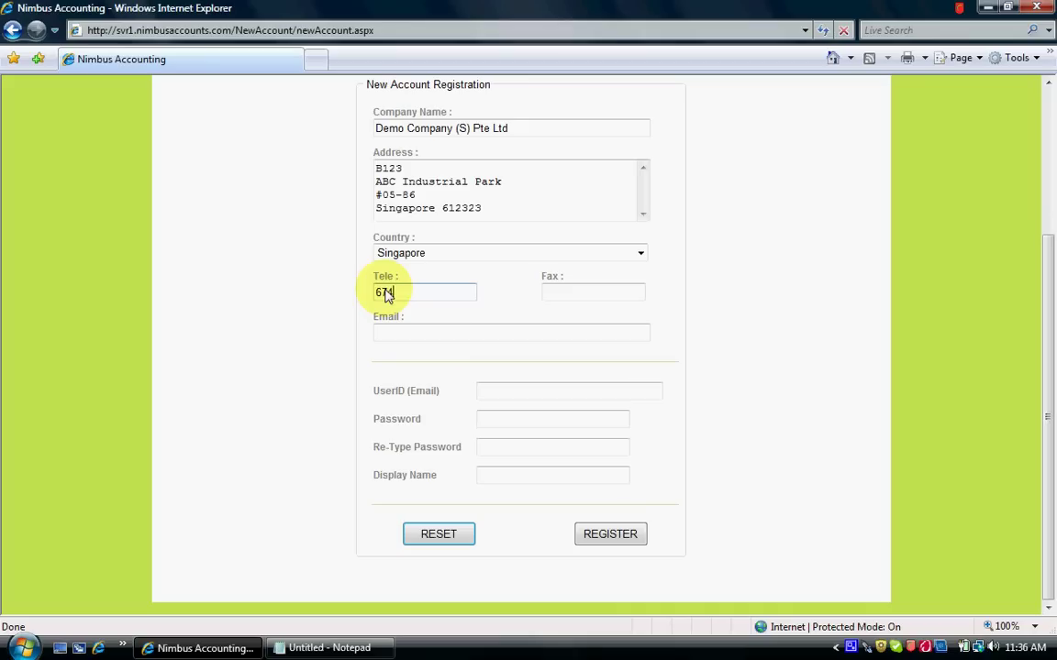
{"action": "type", "text": "12345"}
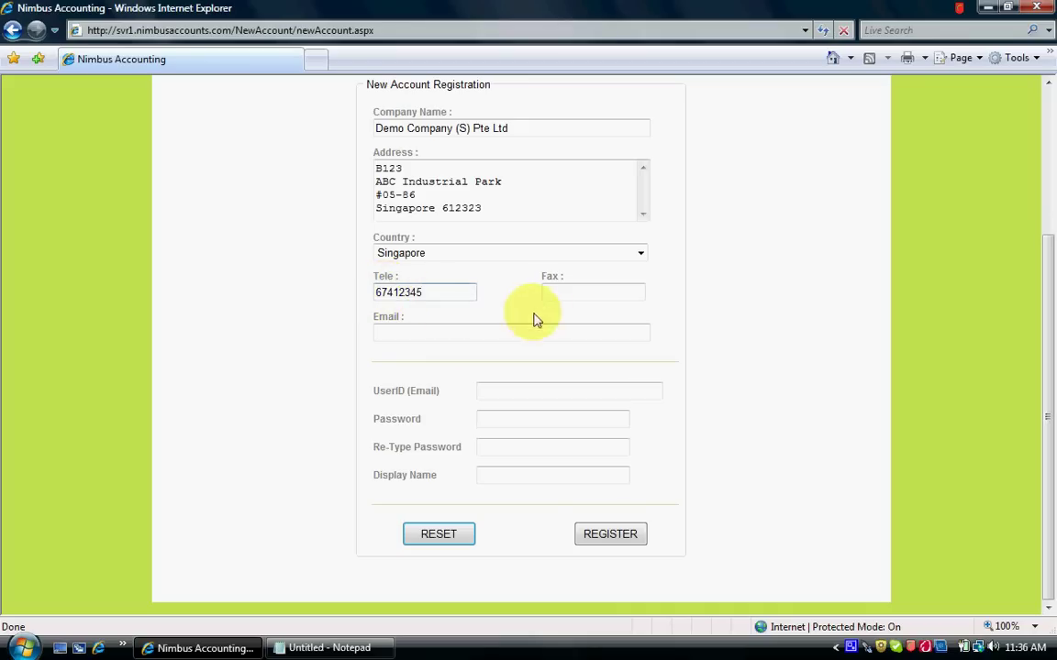
{"action": "left_click", "coordinate": [558, 292]}
{"action": "type", "text": "6"}
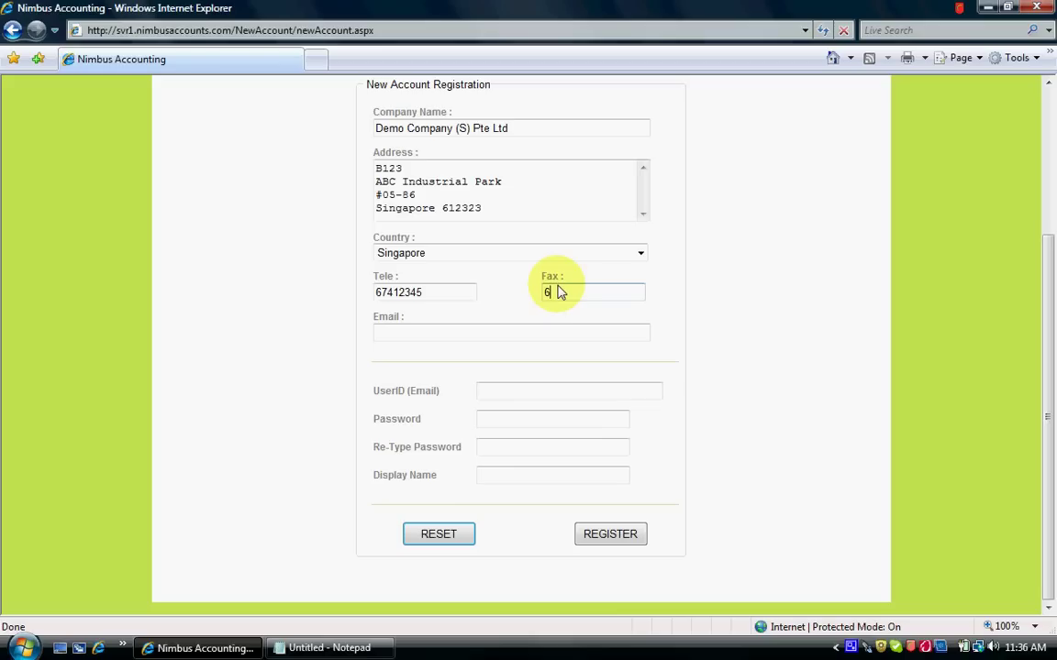
{"action": "type", "text": "1234567"}
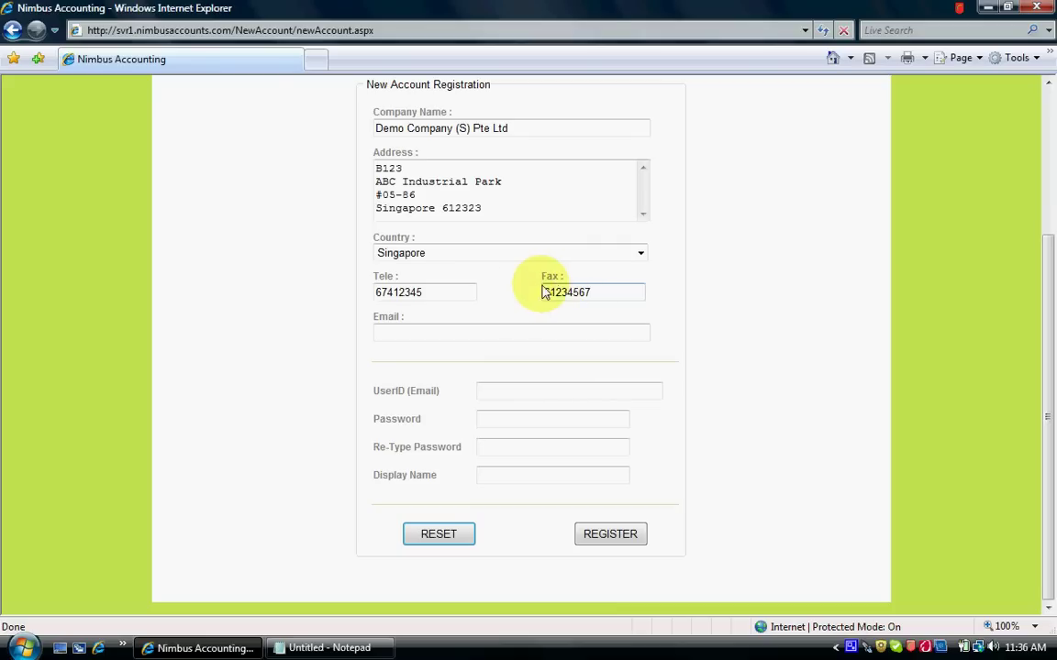
{"action": "left_click", "coordinate": [438, 335]}
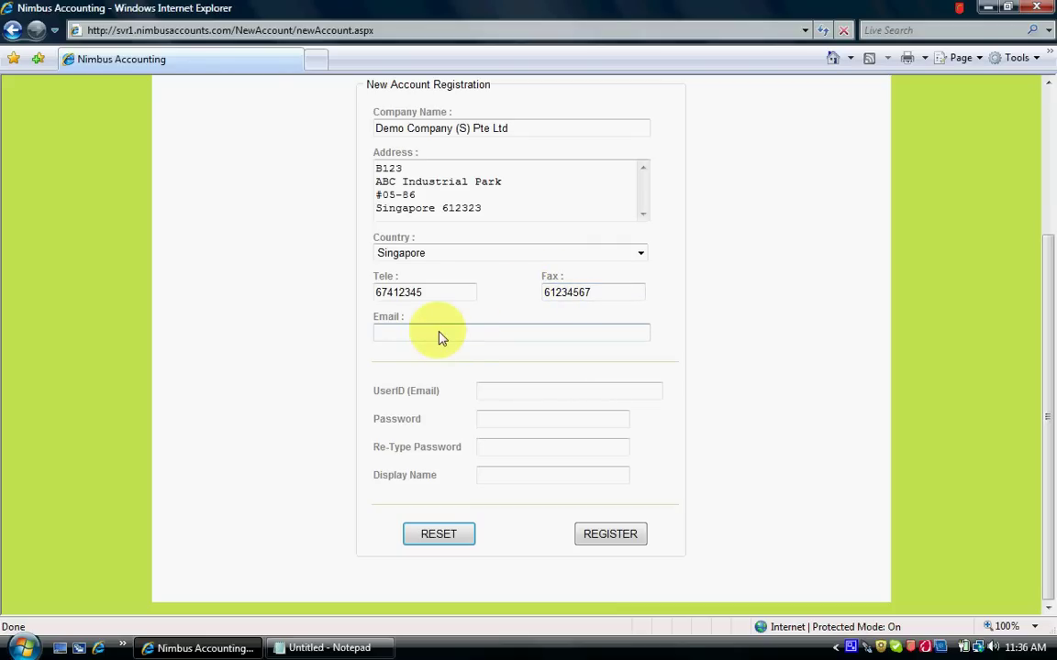
{"action": "type", "text": "sales@demo.com"}
Set the login user ID, enter the password and its confirmation, and add a display name.
{"action": "left_click", "coordinate": [479, 389]}
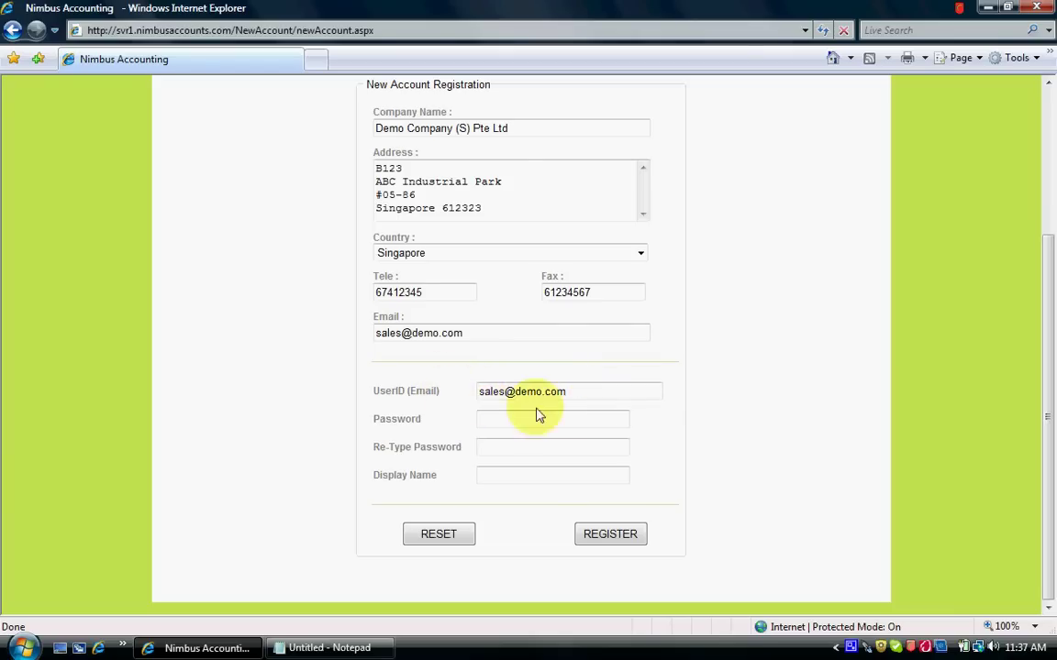
{"action": "key", "text": "Tab"}
{"action": "left_click", "coordinate": [505, 392]}
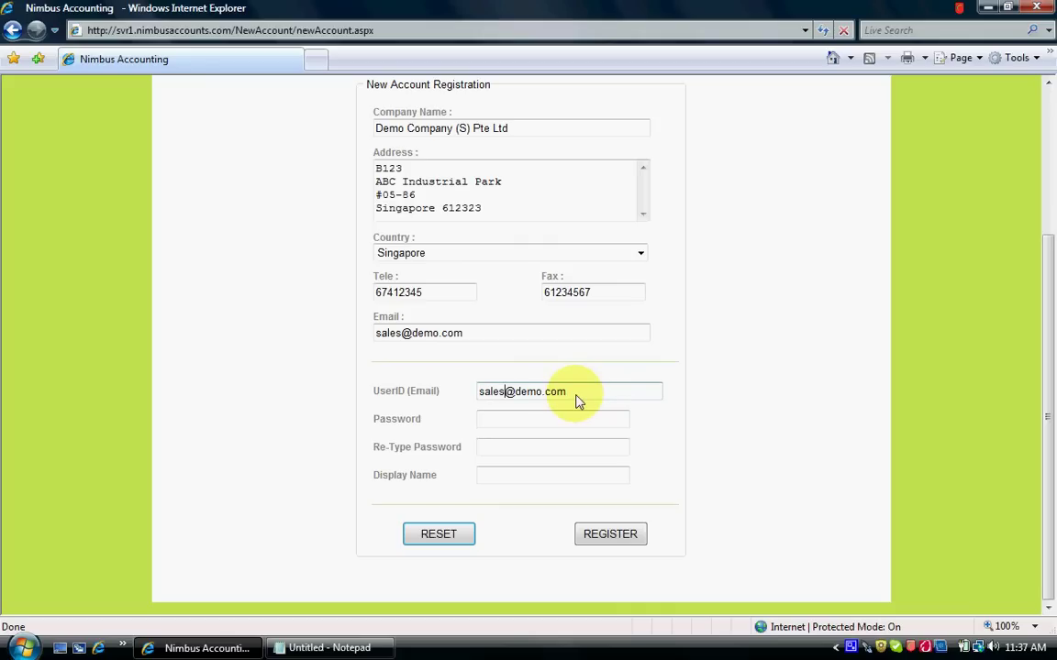
{"action": "left_click", "coordinate": [496, 424]}
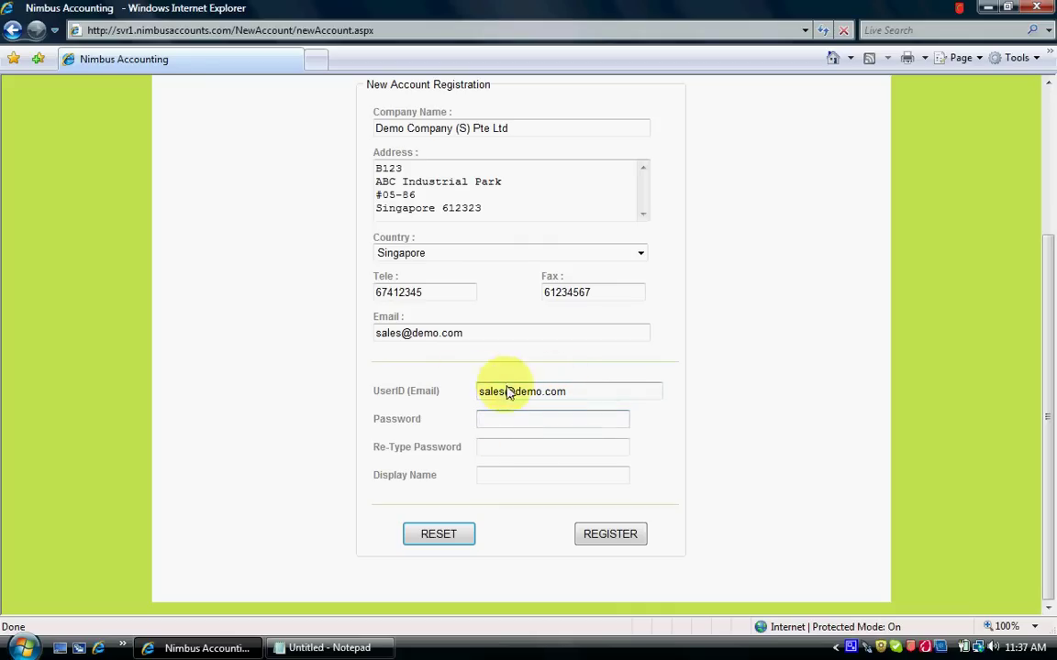
{"action": "type", "text": "•••••"}
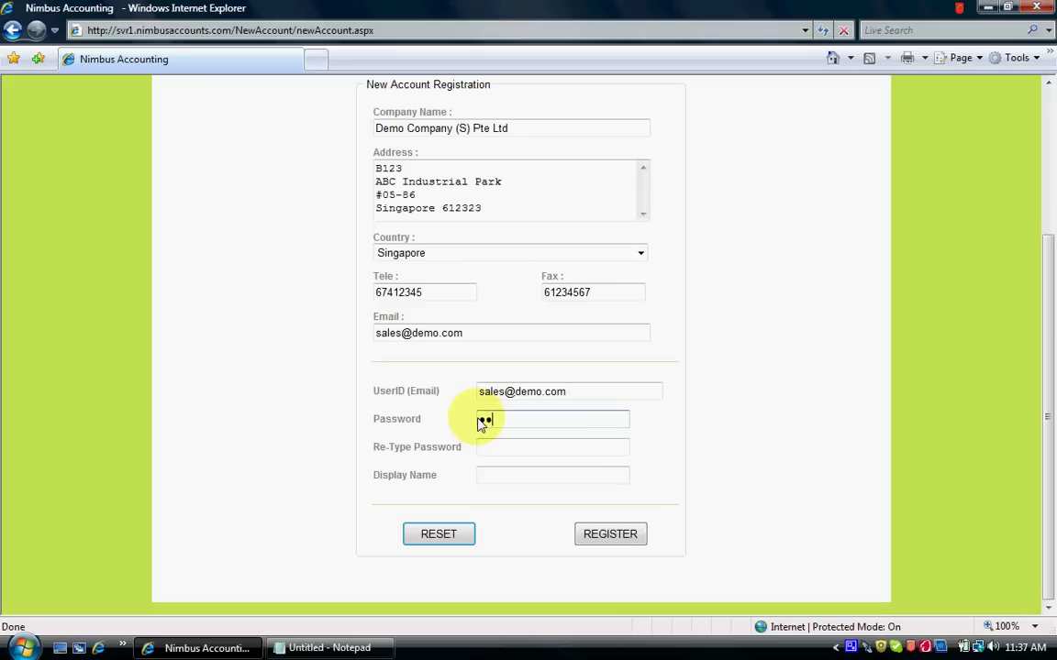
{"action": "left_click", "coordinate": [504, 446]}
{"action": "type", "text": "••••"}
{"action": "left_click", "coordinate": [512, 482]}
{"action": "type", "text": "James"}
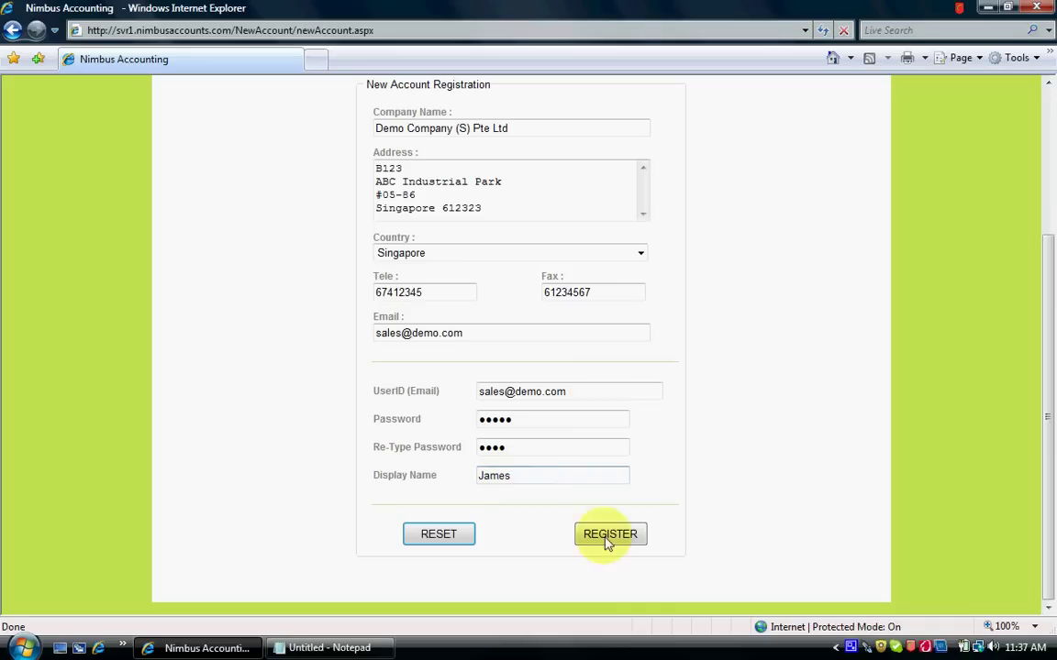
Re-enter the account password and confirmation after the mismatch error and resubmit the registration.
{"action": "left_click", "coordinate": [621, 540]}
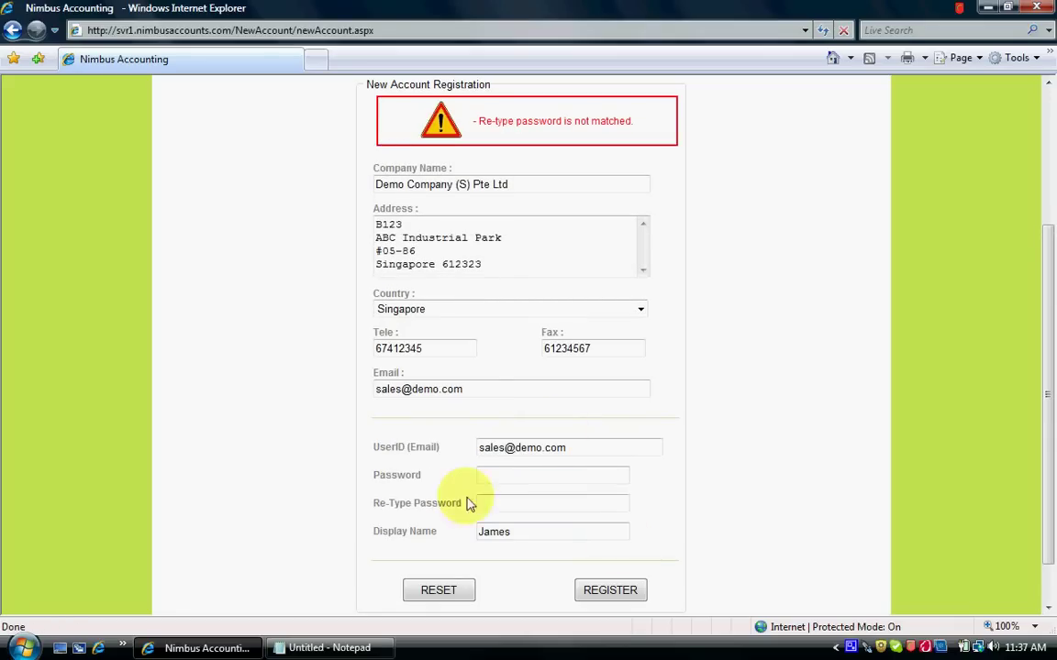
{"action": "left_click", "coordinate": [495, 477]}
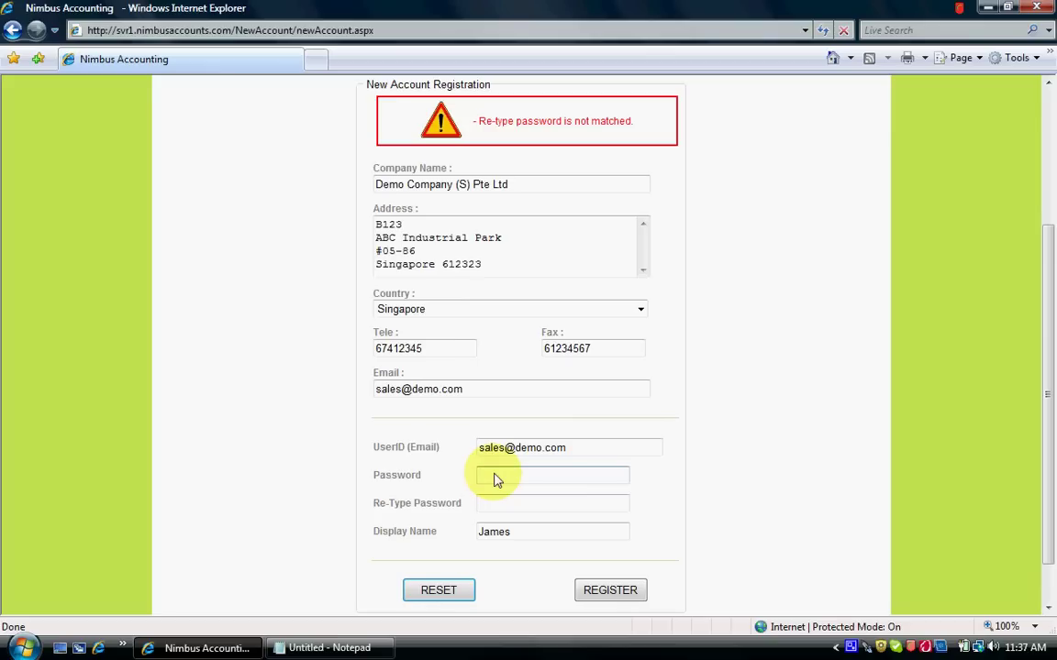
{"action": "left_click", "coordinate": [491, 506]}
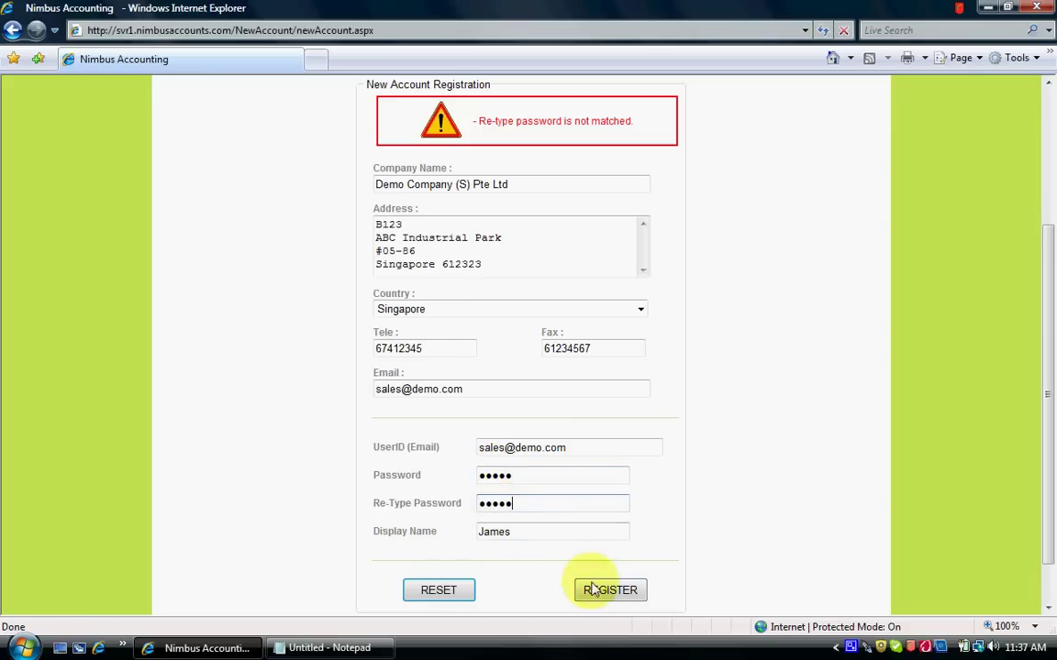
{"action": "left_click", "coordinate": [594, 593]}
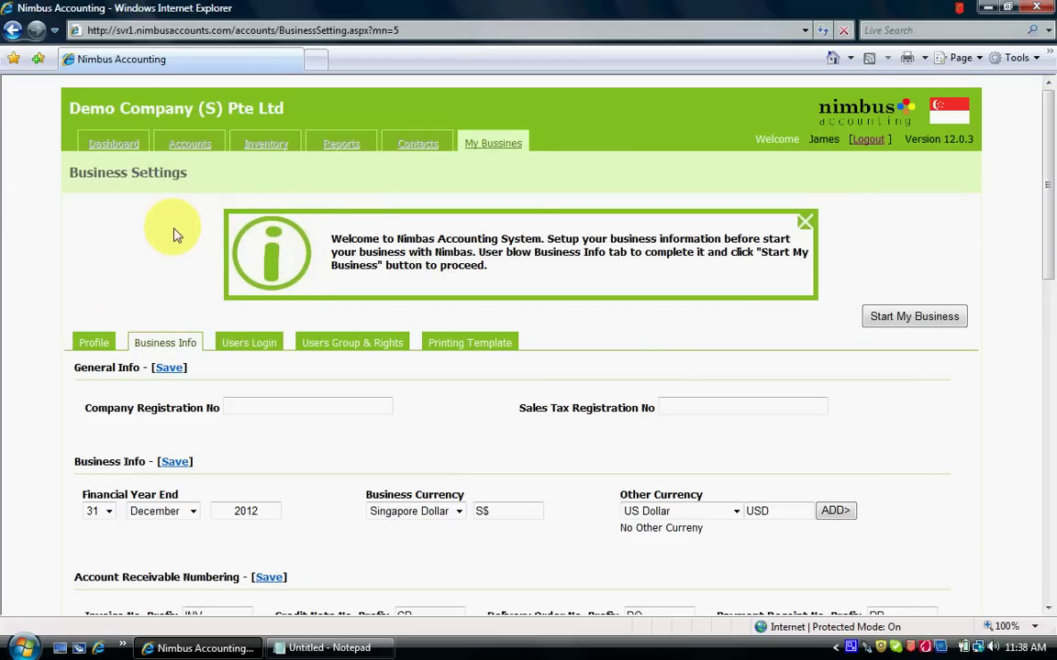
Review the receivable numbering prefixes INV, CR, DO and PR, then go to Profile.
{"action": "scroll", "coordinate": [175, 234], "scroll_direction": "down", "scroll_amount": 2}
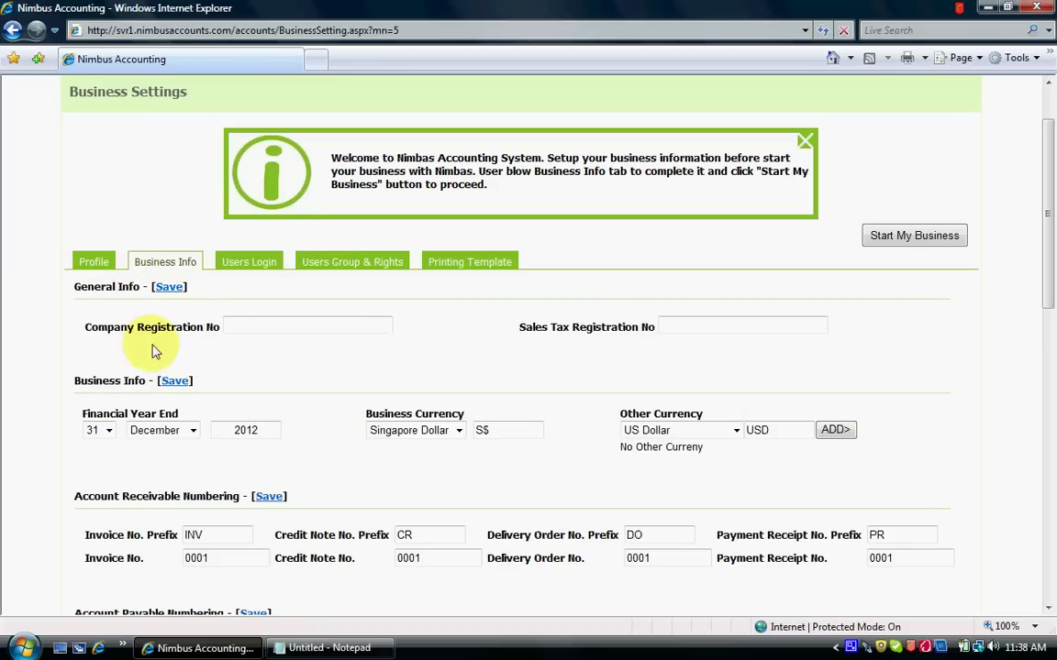
{"action": "left_click", "coordinate": [93, 266]}
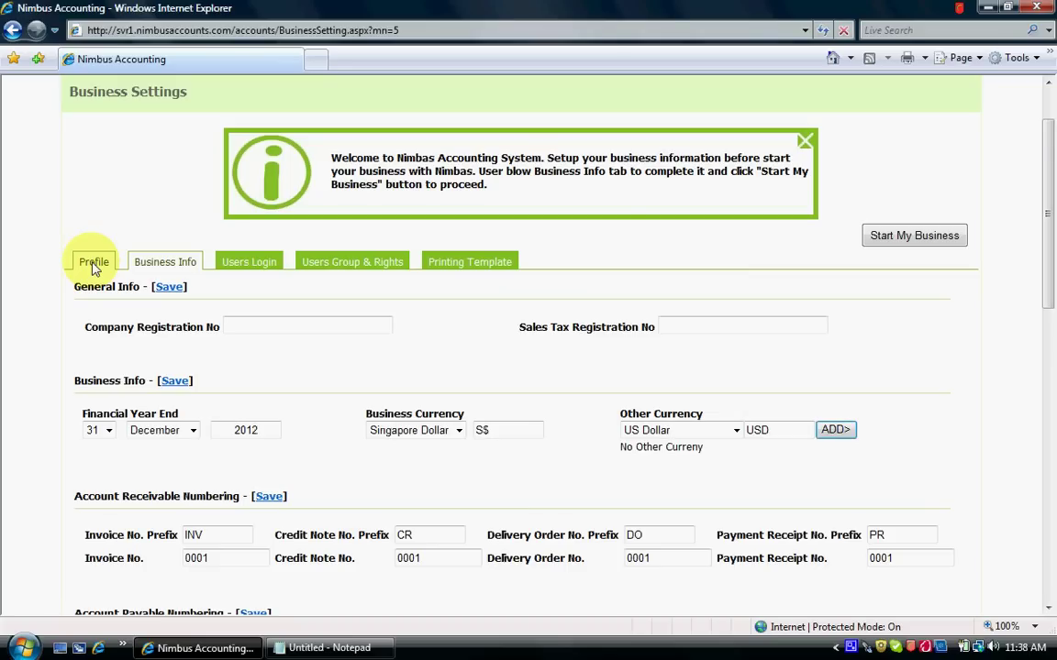
Copy the office address into Delivery Address, add the contact person, and save the profile.
{"action": "scroll", "coordinate": [230, 312], "scroll_direction": "down", "scroll_amount": 2}
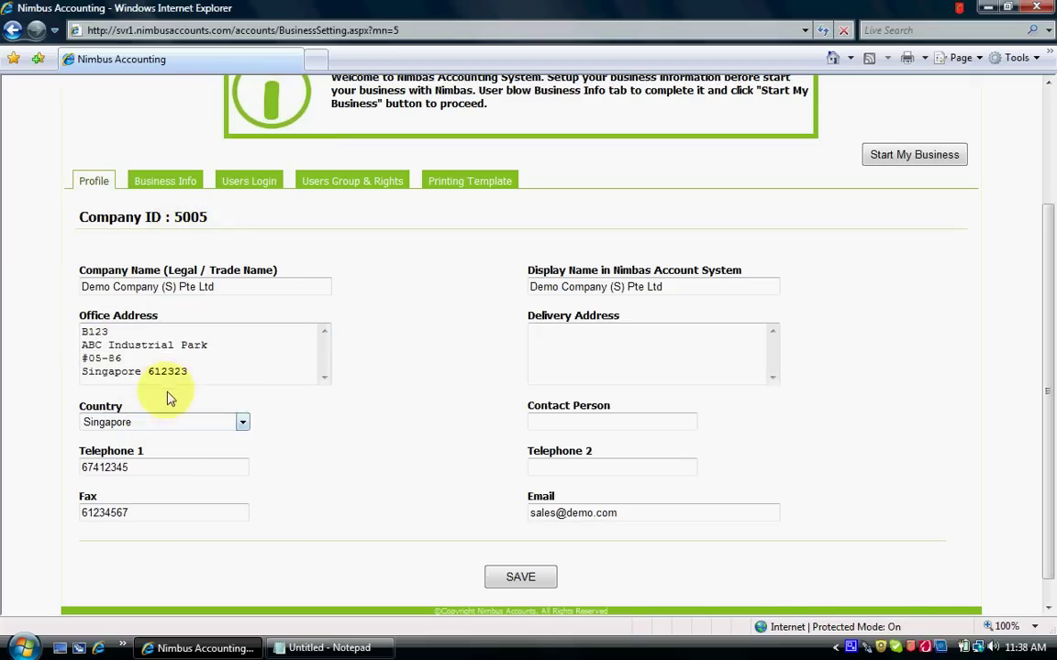
{"action": "left_click_drag", "start_coordinate": [81, 331], "coordinate": [200, 378]}
{"action": "key", "text": "ctrl+c"}
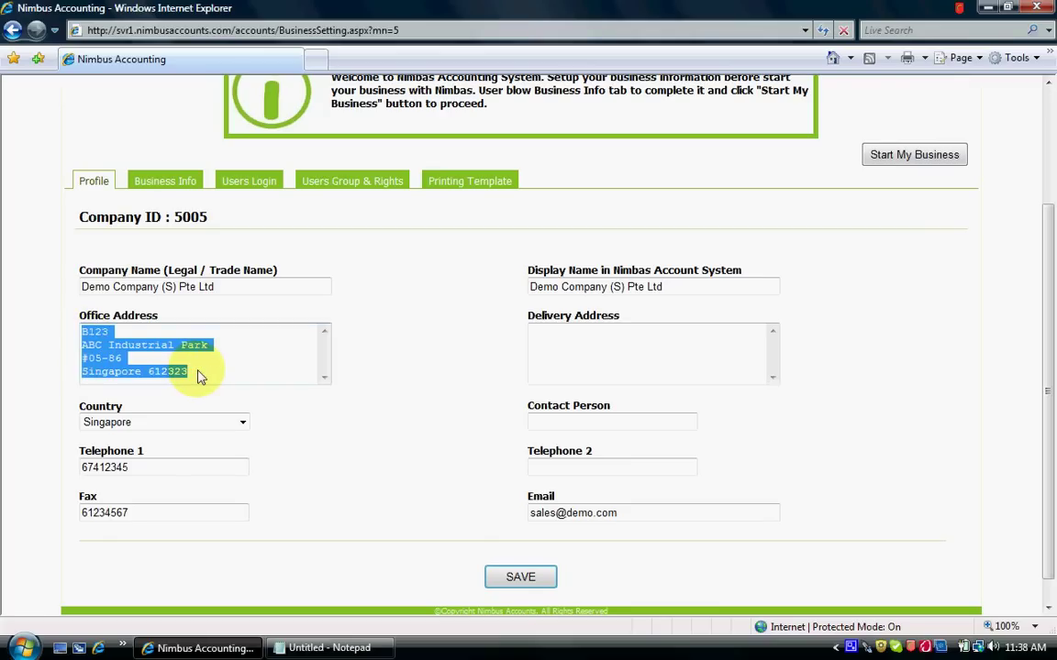
{"action": "left_click", "coordinate": [586, 358]}
{"action": "key", "text": "ctrl+v"}
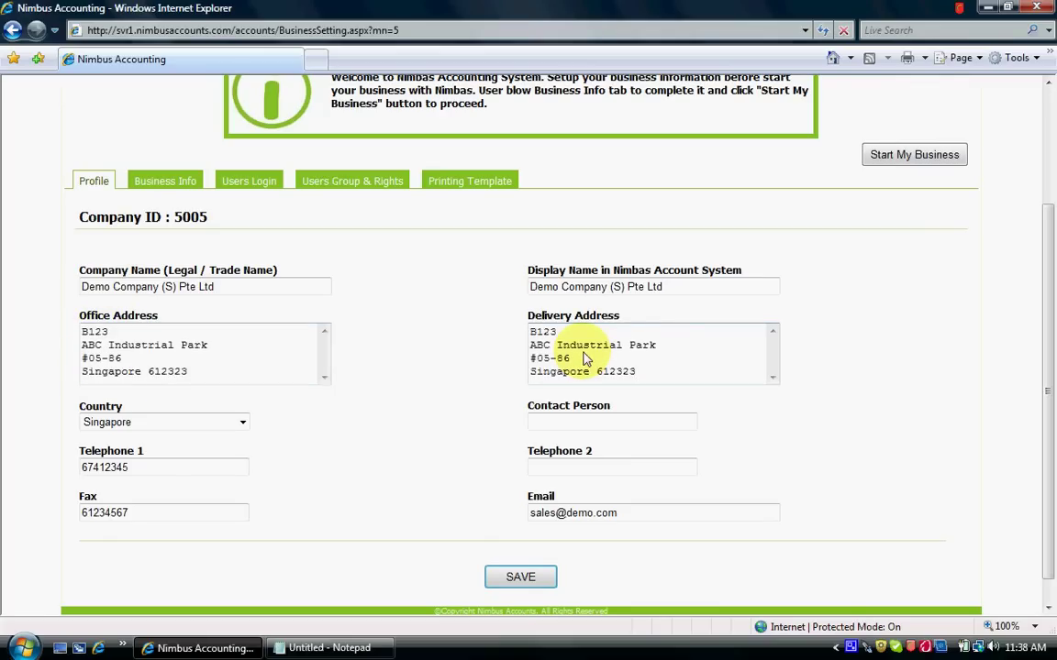
{"action": "left_click", "coordinate": [165, 467]}
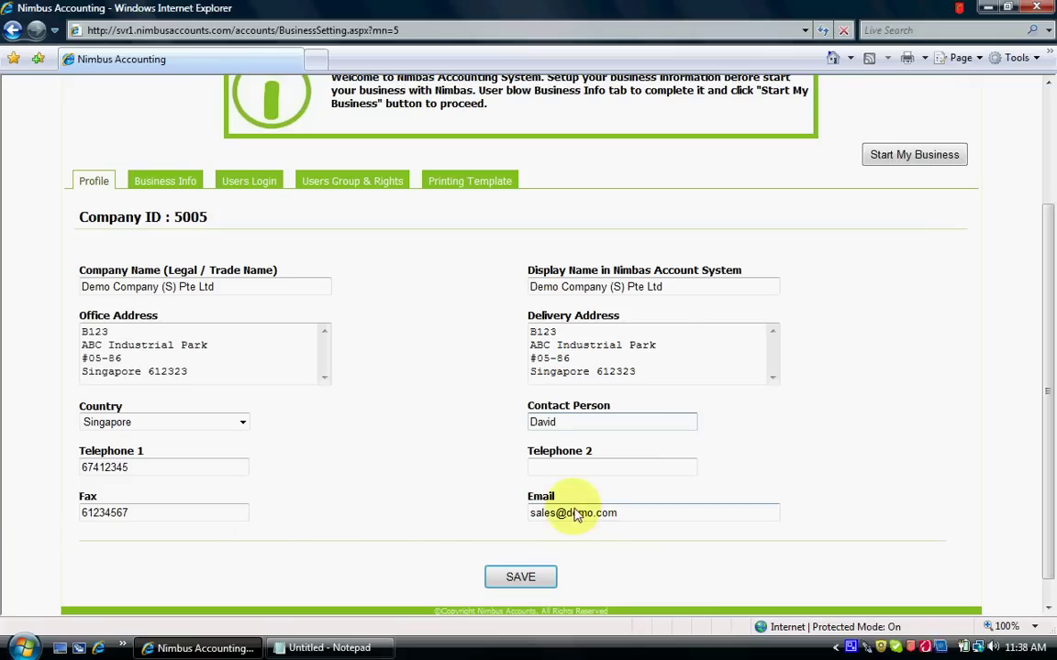
{"action": "left_click", "coordinate": [521, 578]}
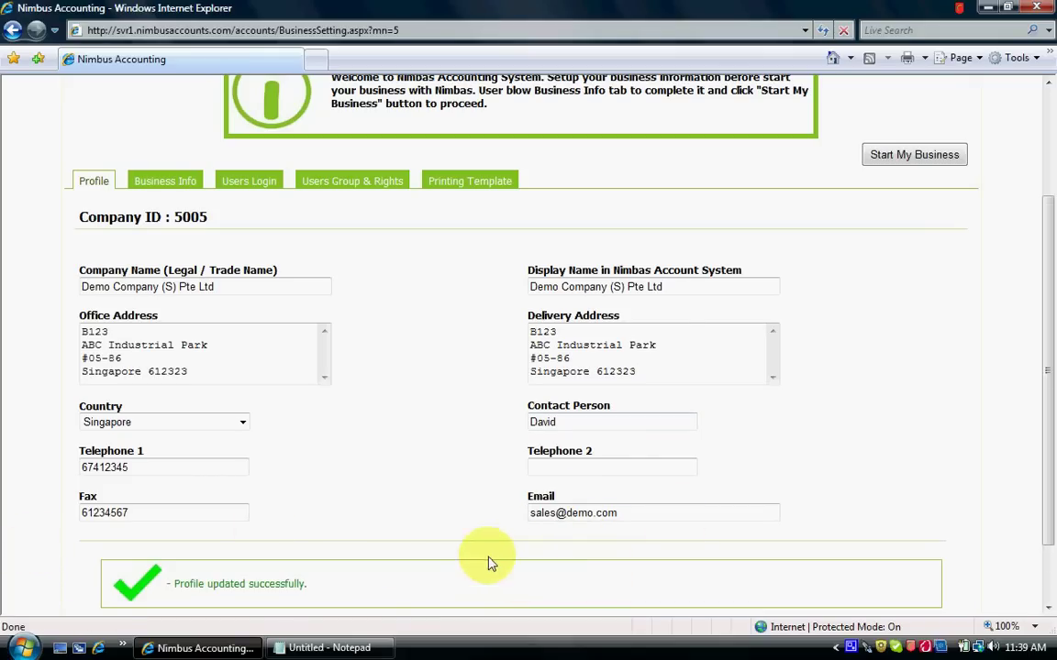
Enter the company and sales tax registration numbers under General Info and save them.
{"action": "left_click", "coordinate": [164, 181]}
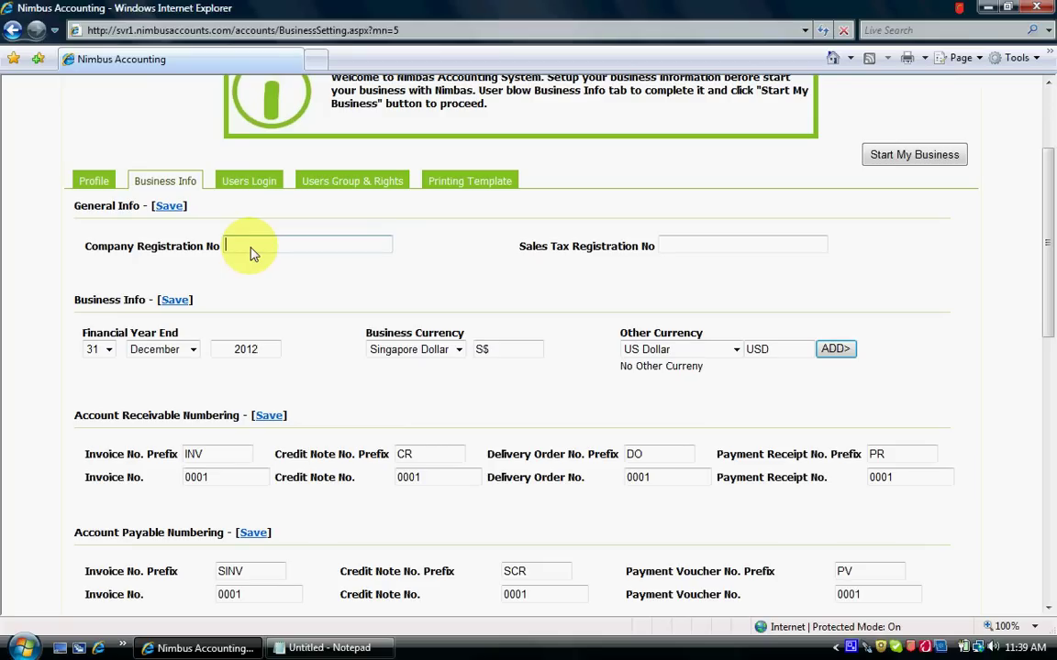
{"action": "left_click", "coordinate": [680, 246]}
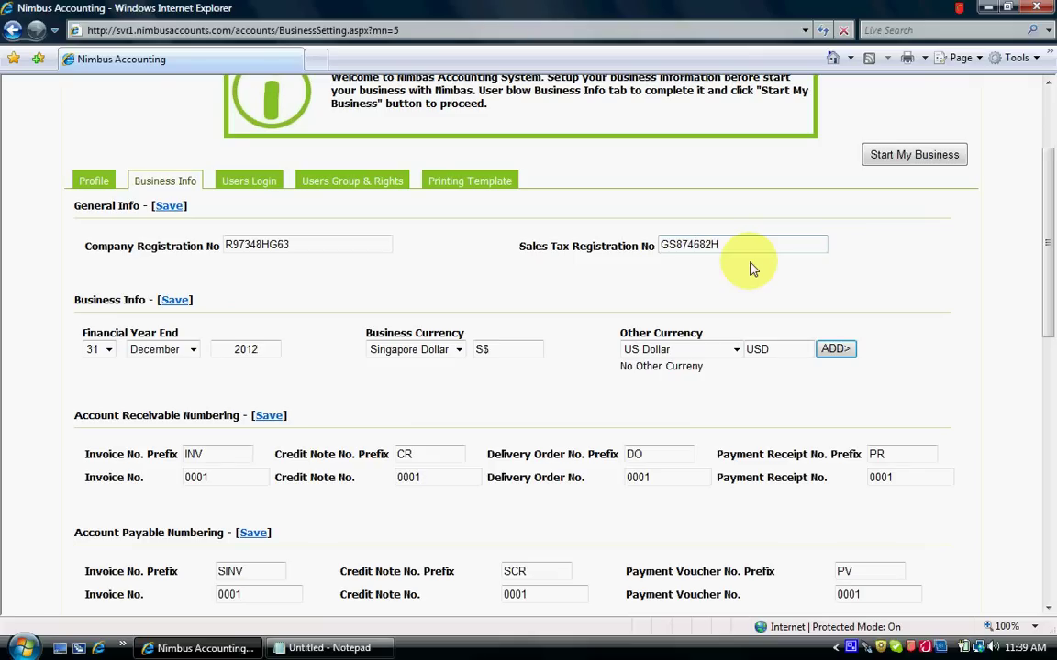
{"action": "left_click", "coordinate": [170, 205]}
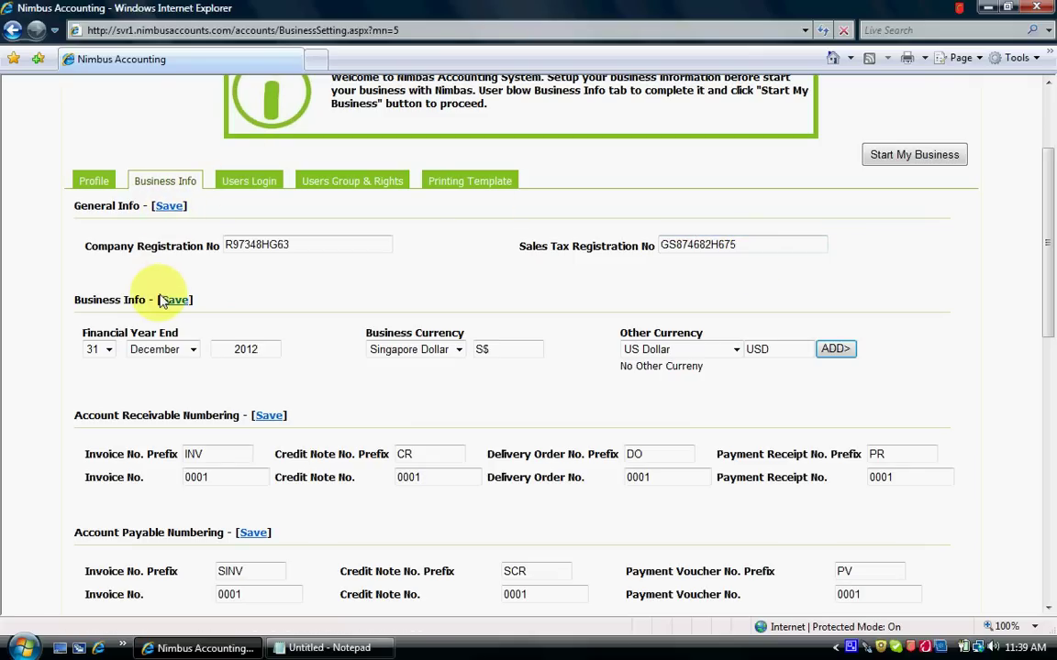
{"action": "scroll", "coordinate": [160, 302], "scroll_direction": "down", "scroll_amount": 1}
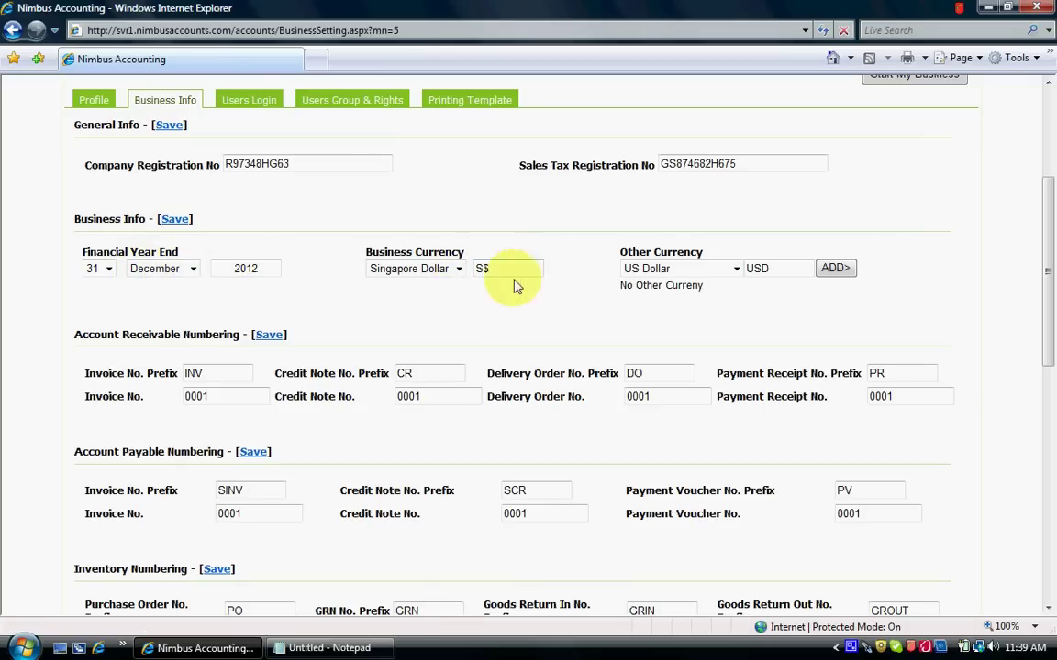
Keep Singapore Dollar as business currency and add US Dollar (USD) as an other currency.
{"action": "left_click", "coordinate": [456, 271]}
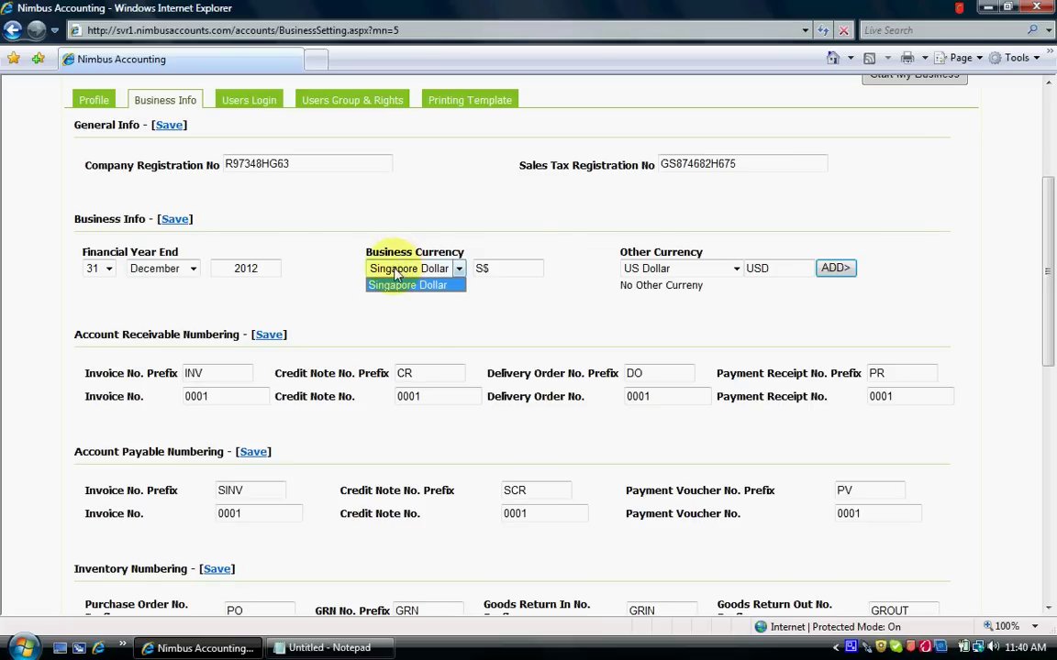
{"action": "left_click", "coordinate": [622, 280]}
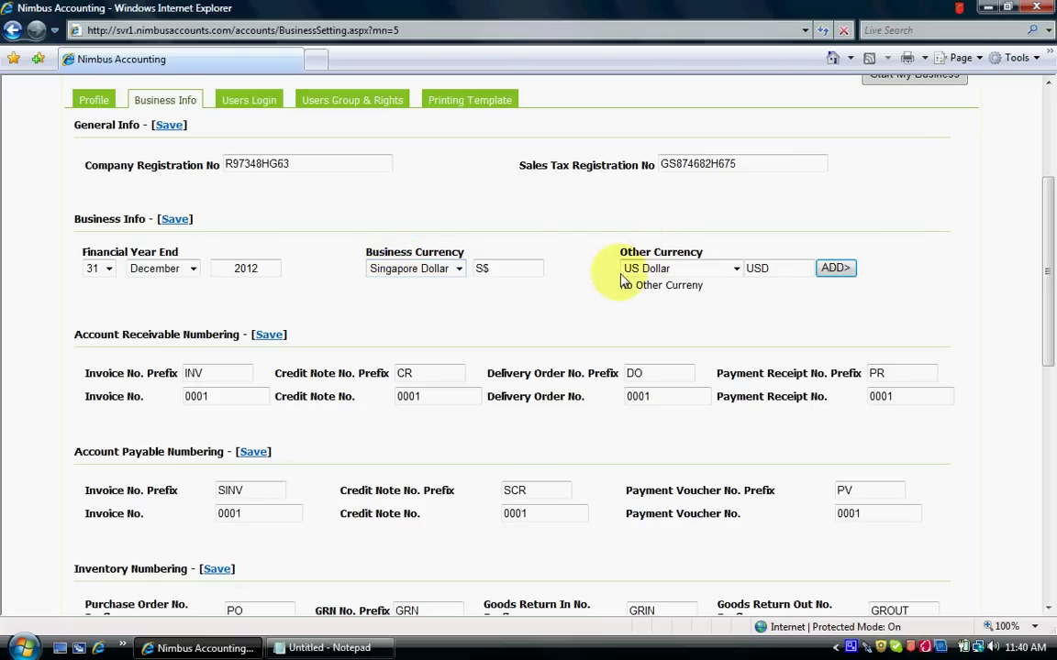
{"action": "left_click", "coordinate": [735, 270]}
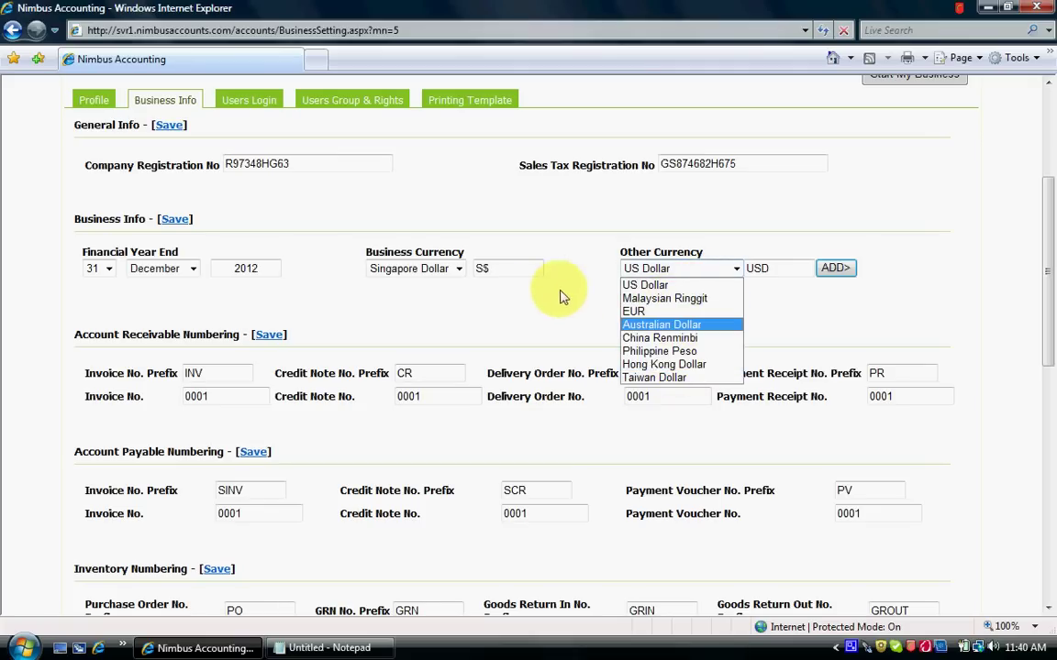
{"action": "left_click", "coordinate": [578, 264]}
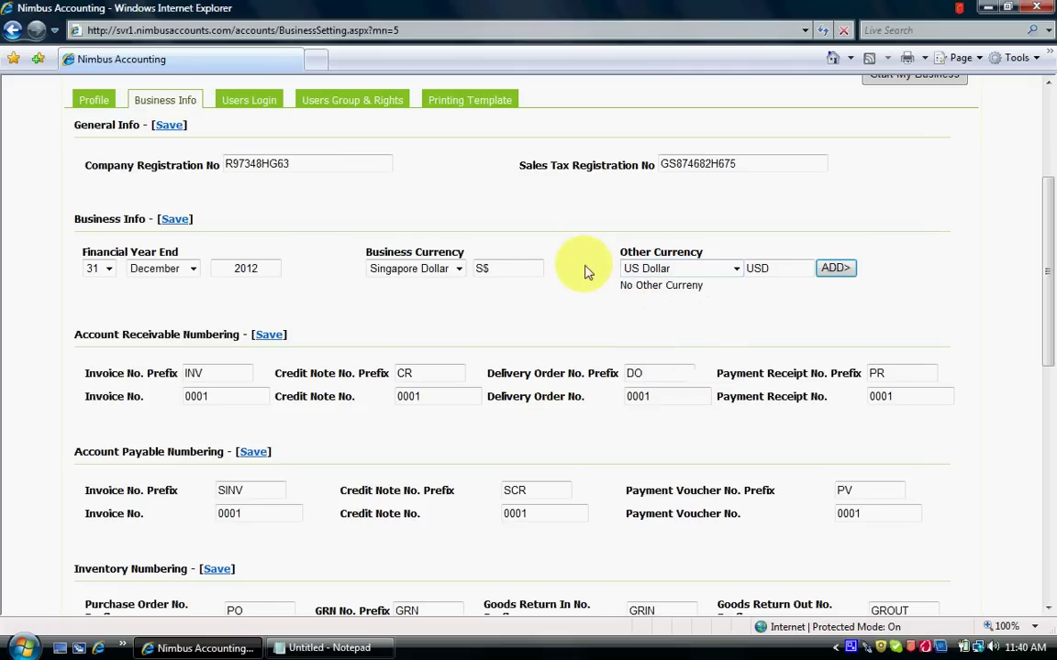
{"action": "left_click", "coordinate": [736, 269]}
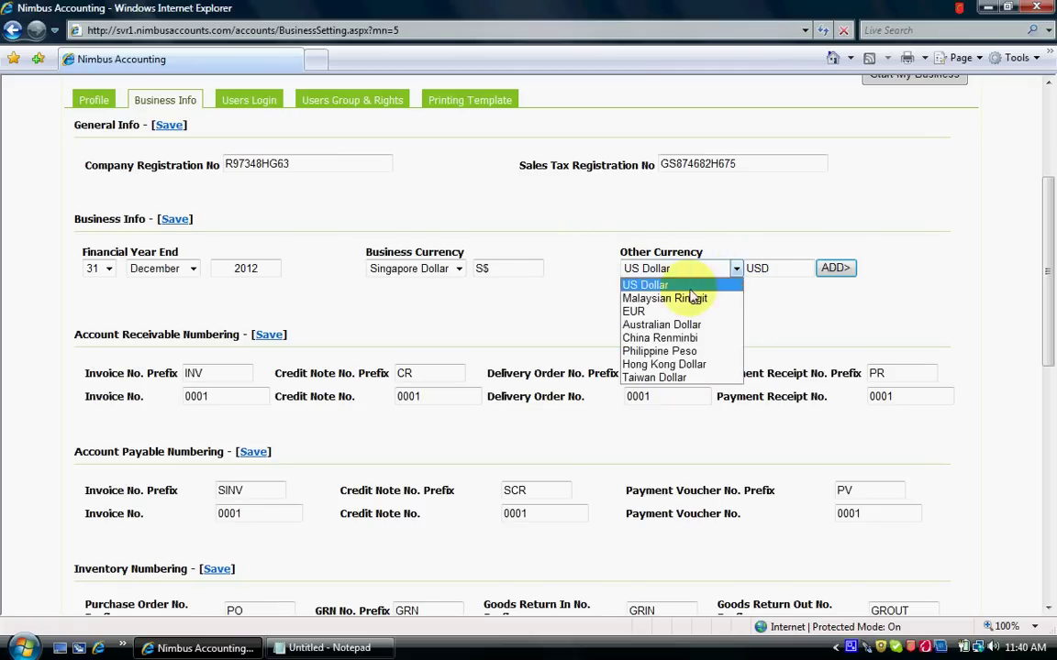
{"action": "left_click", "coordinate": [589, 279]}
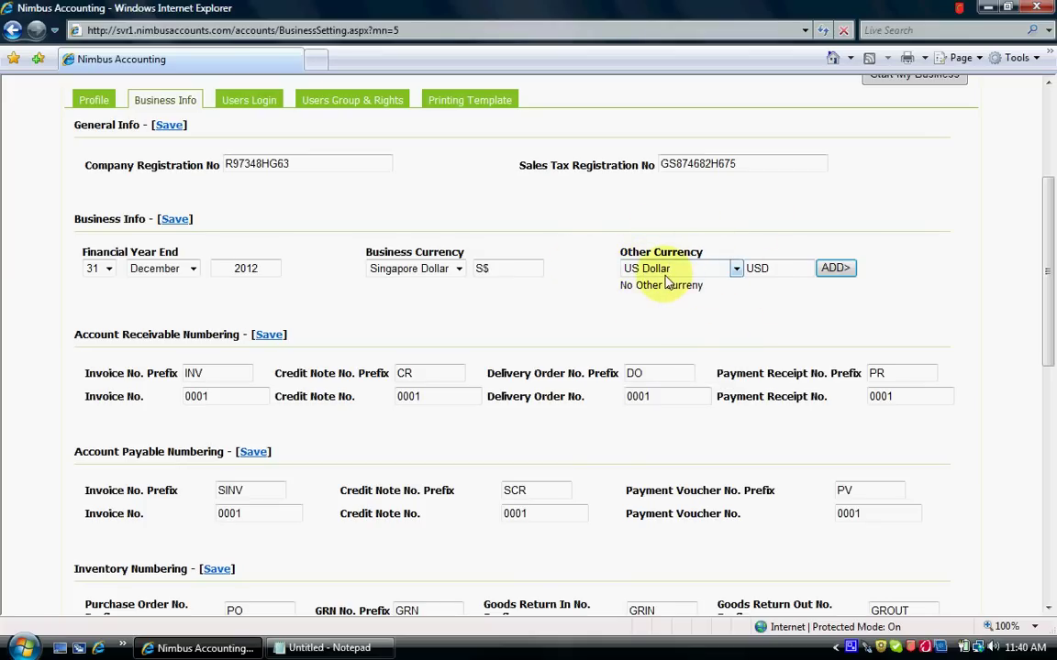
{"action": "left_click", "coordinate": [836, 273]}
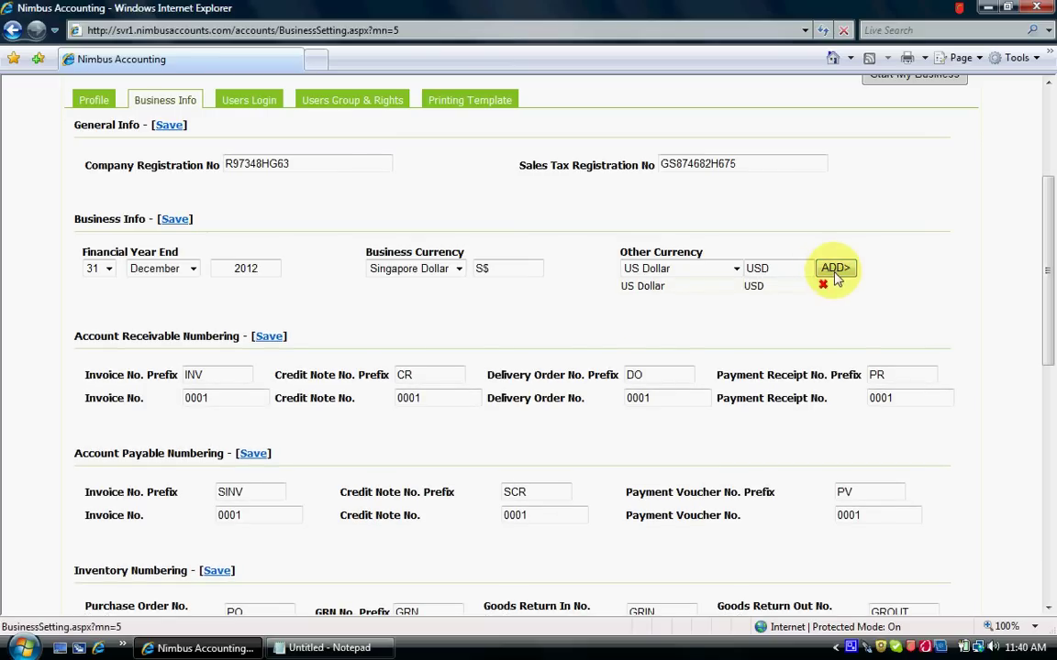
{"action": "scroll", "coordinate": [384, 318], "scroll_direction": "down", "scroll_amount": 2}
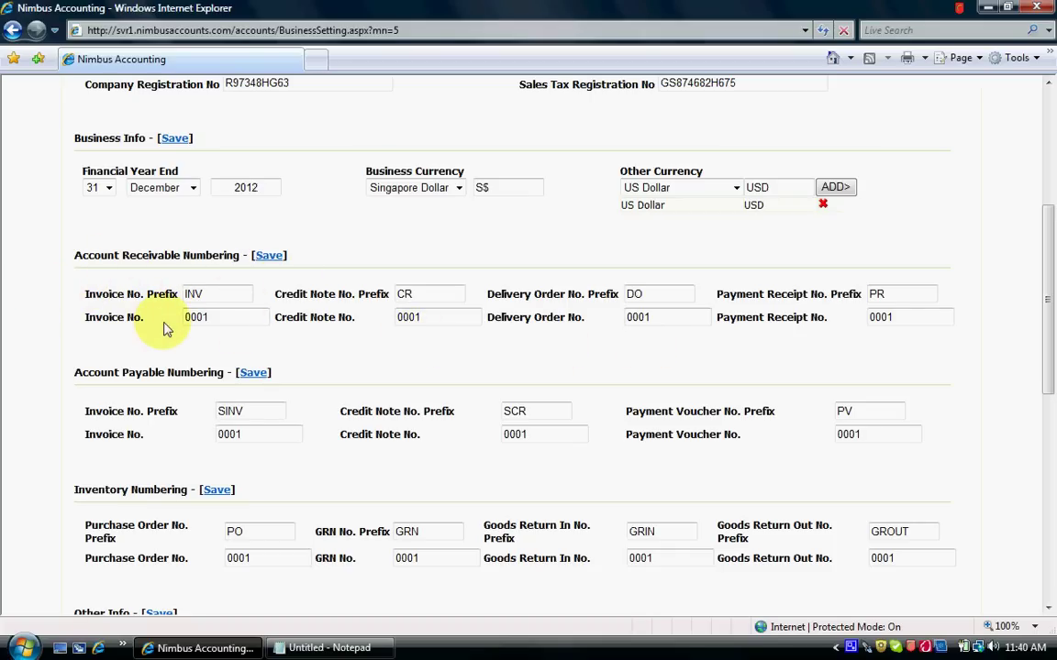
{"action": "double_click", "coordinate": [206, 295]}
{"action": "left_click_drag", "start_coordinate": [219, 317], "coordinate": [177, 318]}
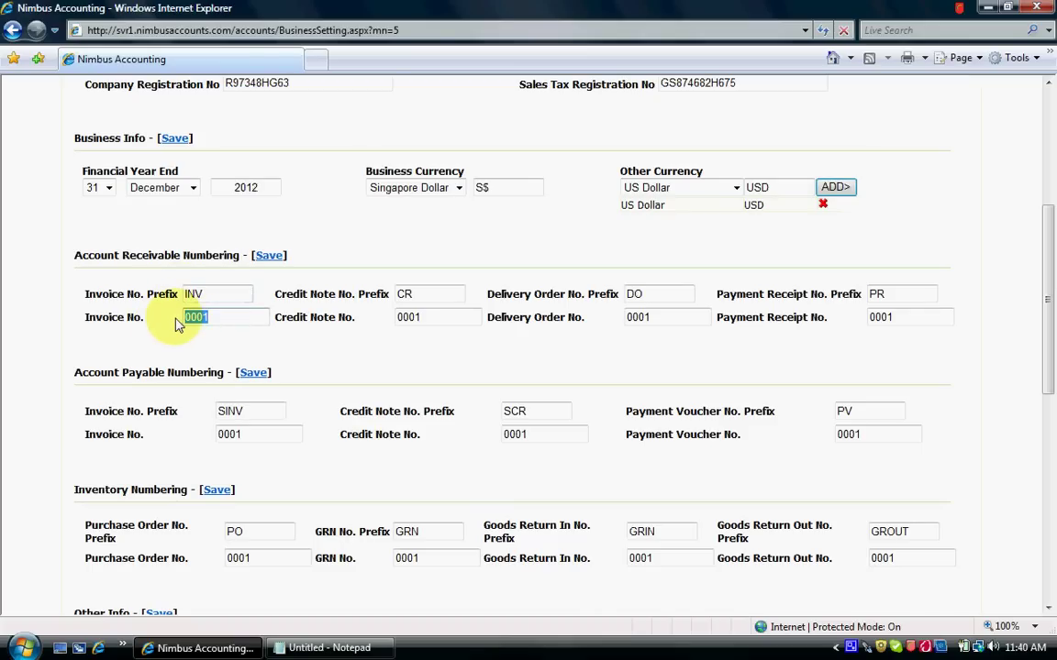
{"action": "double_click", "coordinate": [193, 295]}
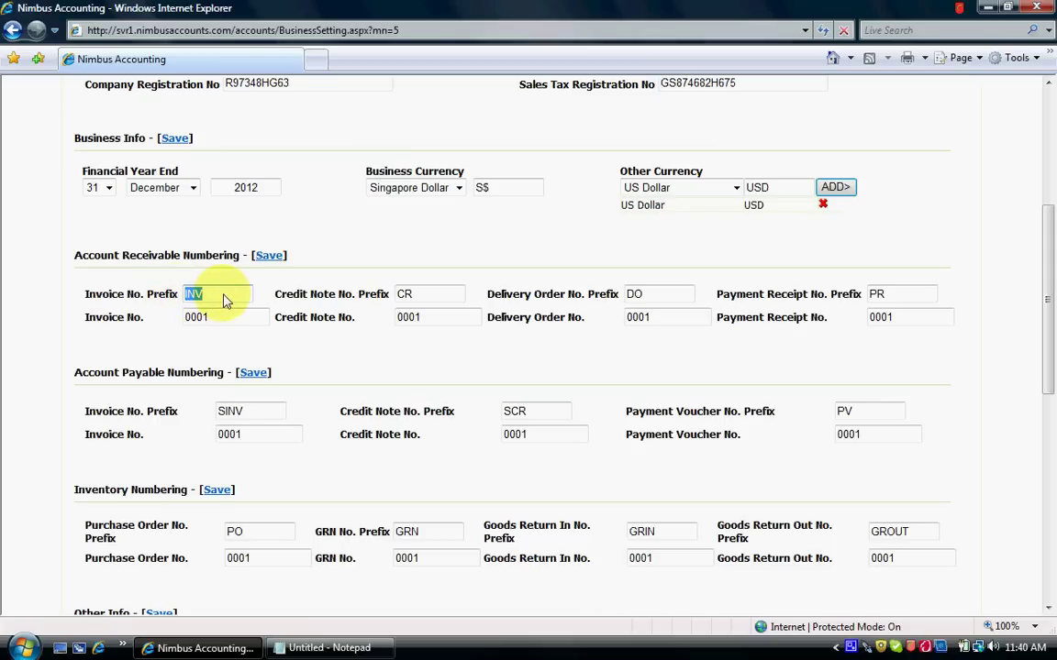
{"action": "left_click_drag", "start_coordinate": [222, 321], "coordinate": [158, 323]}
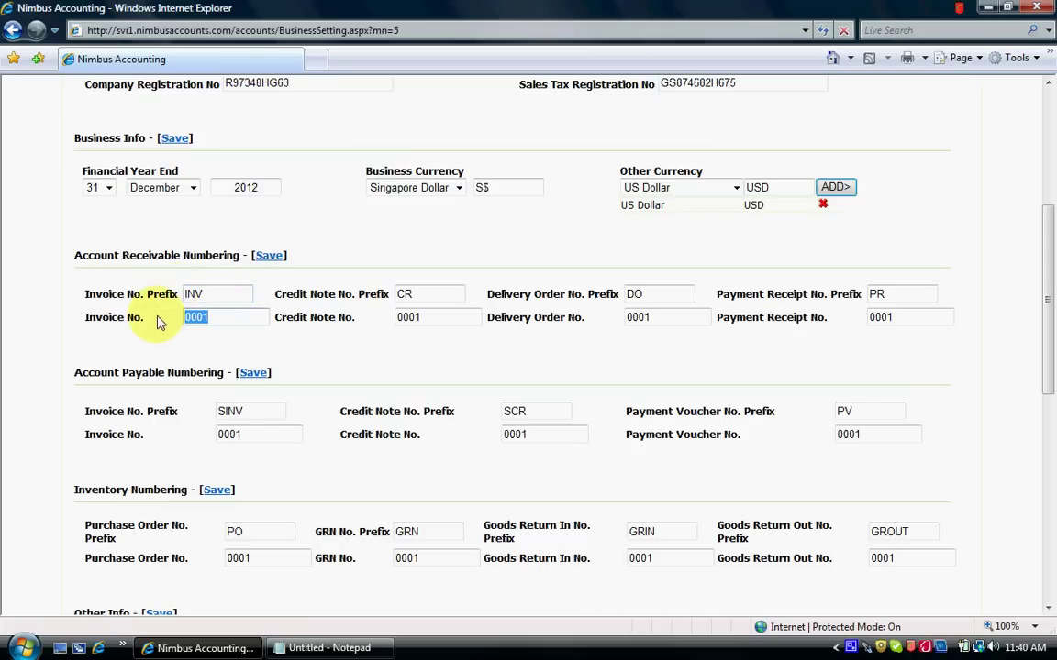
{"action": "left_click", "coordinate": [206, 300]}
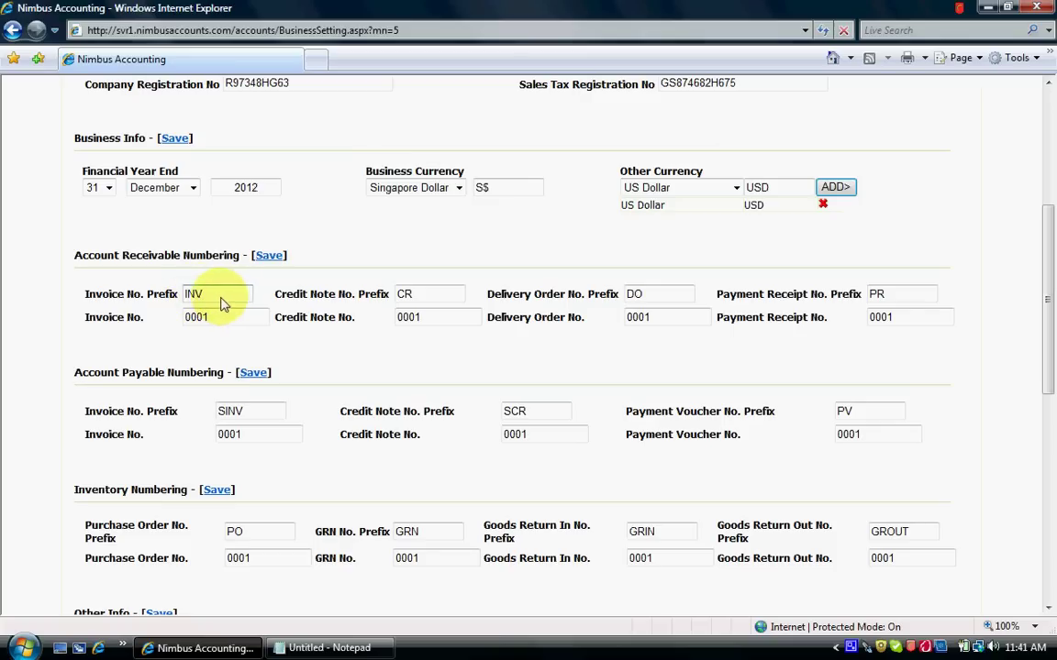
{"action": "left_click_drag", "start_coordinate": [219, 299], "coordinate": [147, 302]}
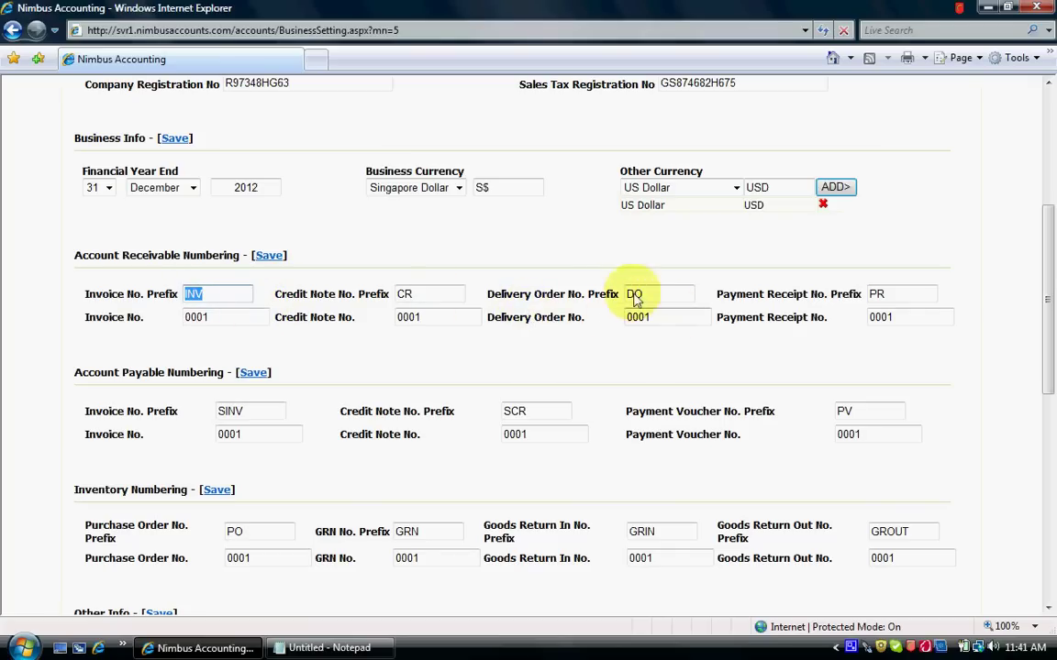
{"action": "scroll", "coordinate": [275, 314], "scroll_direction": "down", "scroll_amount": 3}
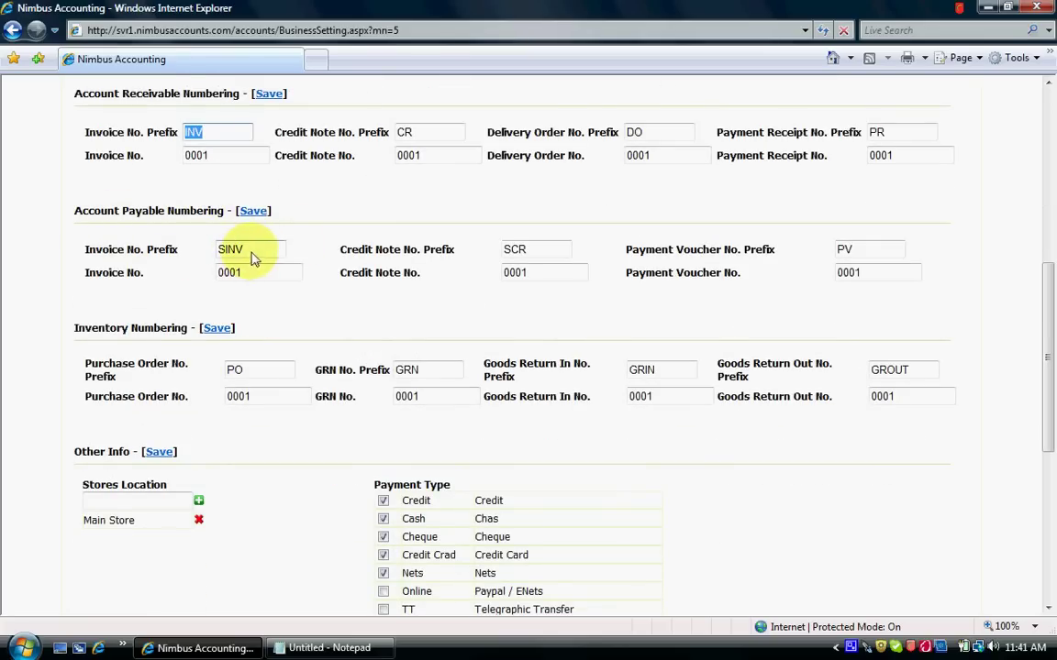
{"action": "double_click", "coordinate": [242, 249]}
{"action": "double_click", "coordinate": [230, 273]}
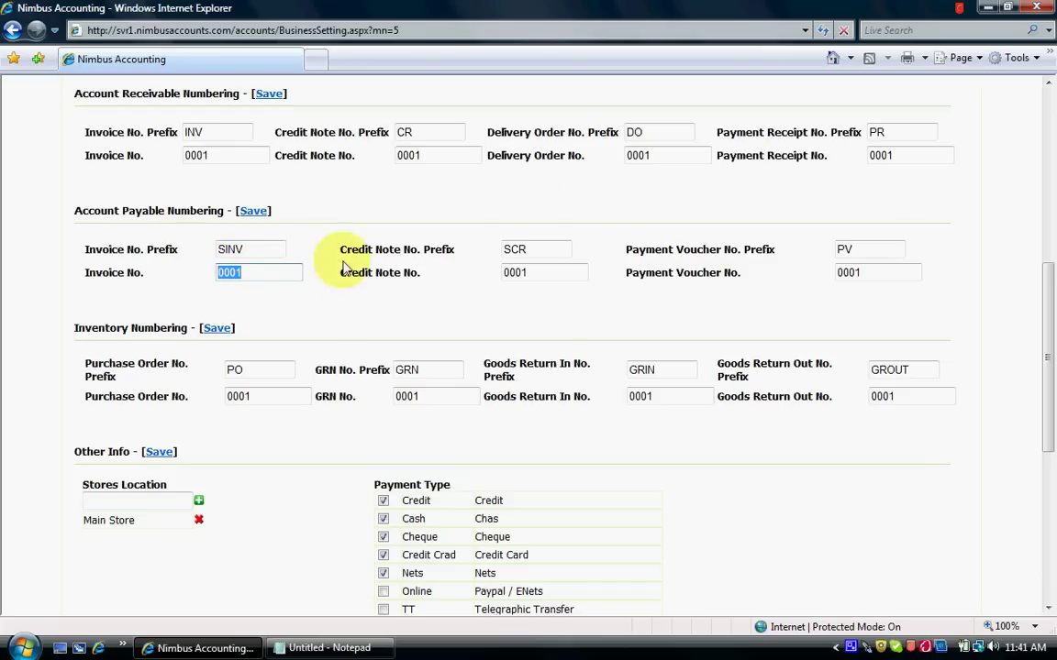
{"action": "scroll", "coordinate": [237, 316], "scroll_direction": "down", "scroll_amount": 2}
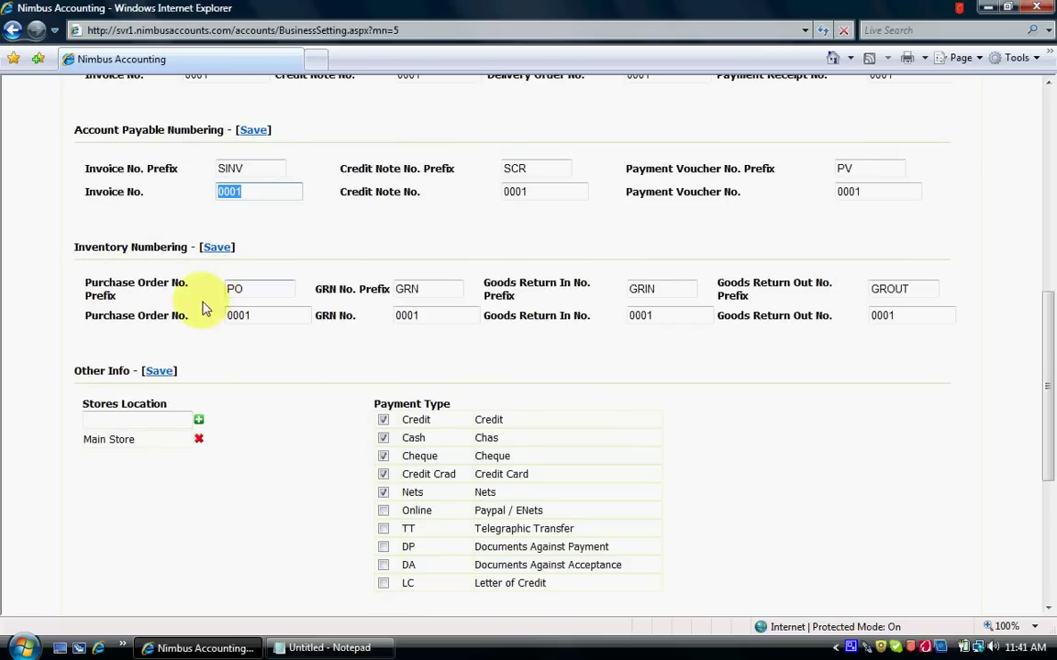
{"action": "scroll", "coordinate": [156, 297], "scroll_direction": "up", "scroll_amount": 2}
{"action": "scroll", "coordinate": [276, 317], "scroll_direction": "down", "scroll_amount": 4}
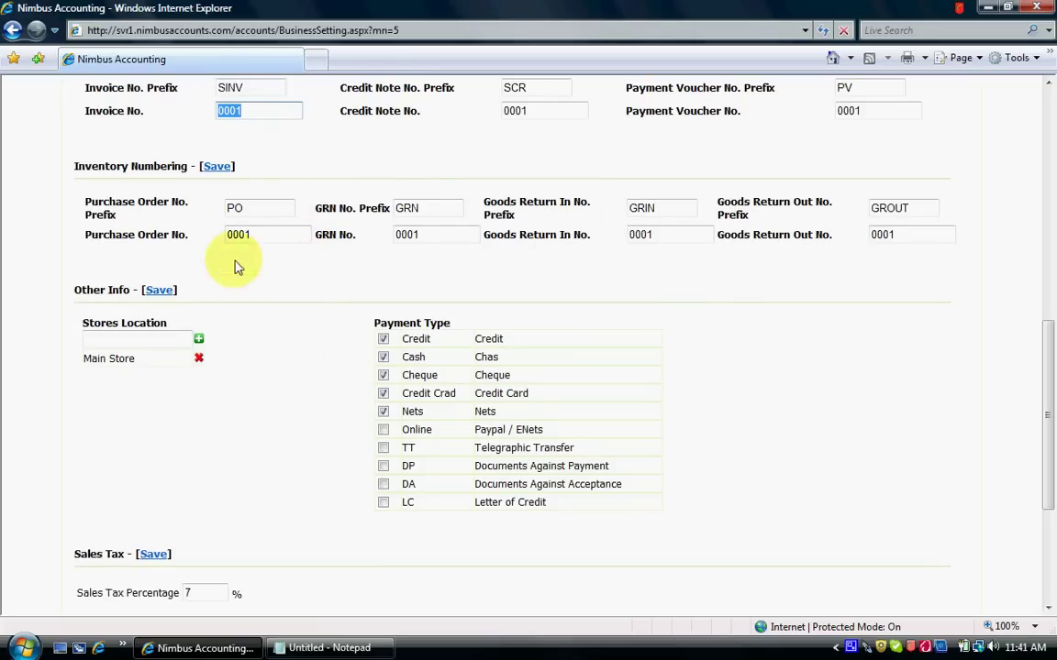
Review the Main Store location, then accept Online and stop accepting Nets as payment types.
{"action": "left_click", "coordinate": [108, 341]}
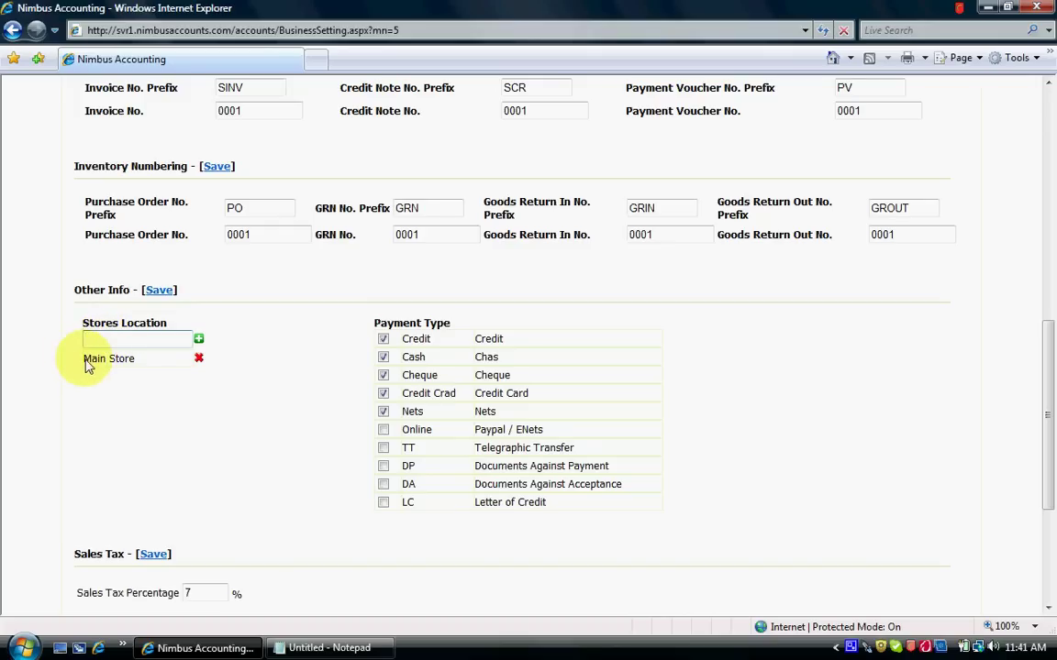
{"action": "left_click_drag", "start_coordinate": [86, 359], "coordinate": [138, 360]}
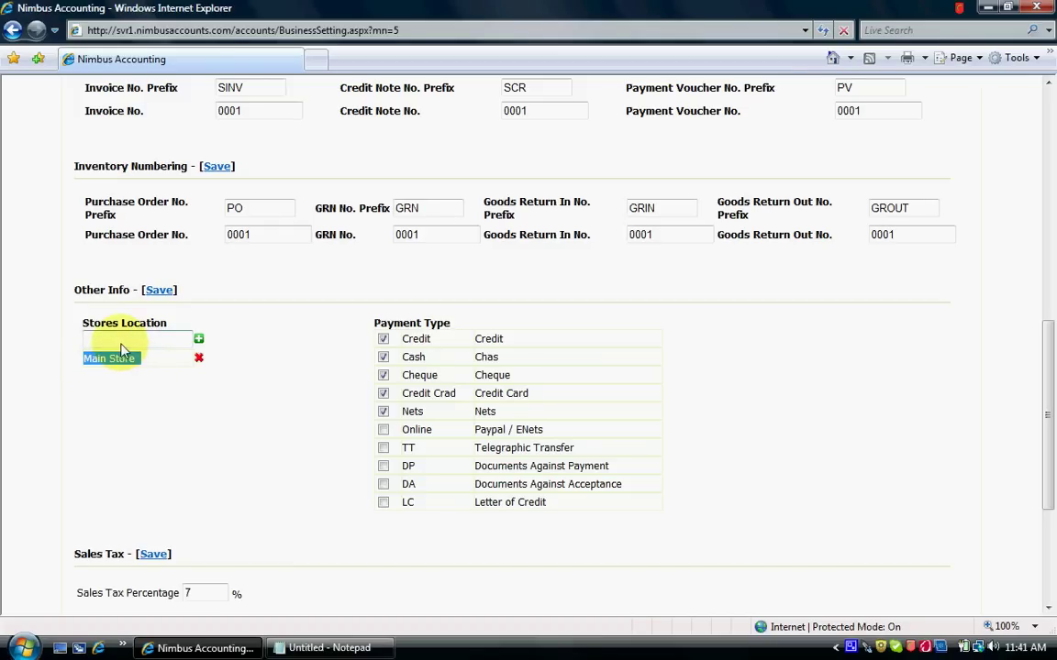
{"action": "left_click", "coordinate": [121, 338]}
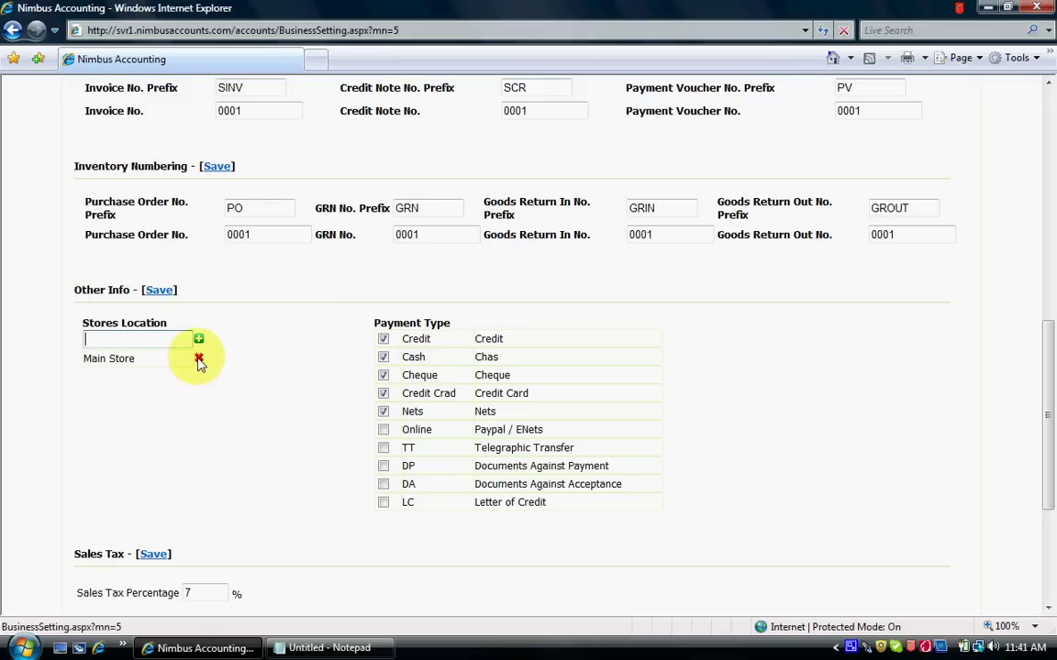
{"action": "left_click", "coordinate": [383, 357]}
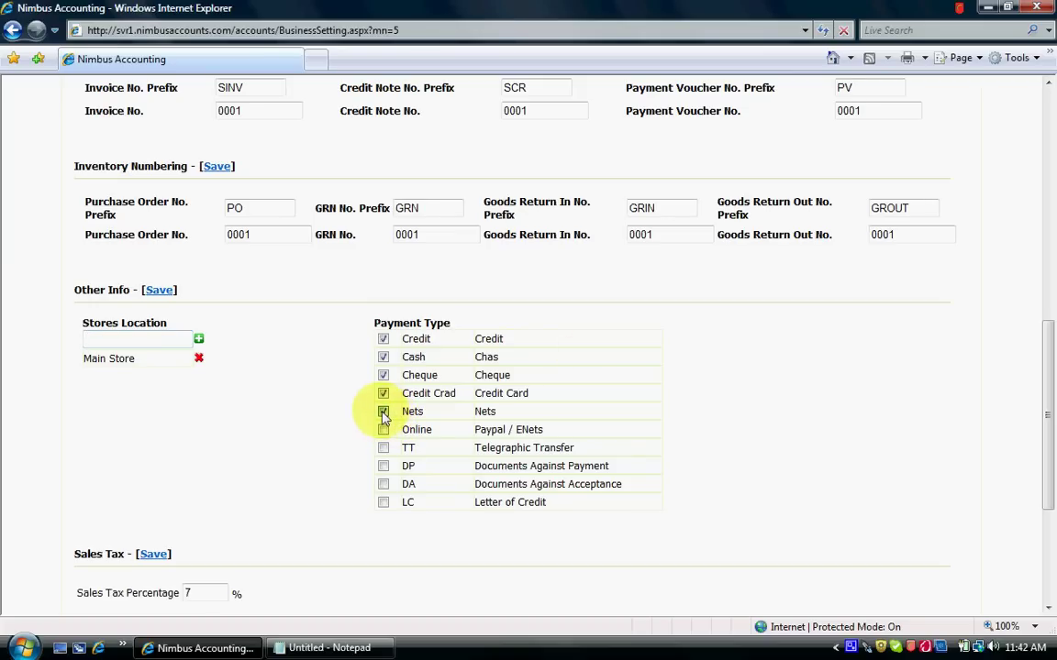
{"action": "left_click", "coordinate": [383, 413]}
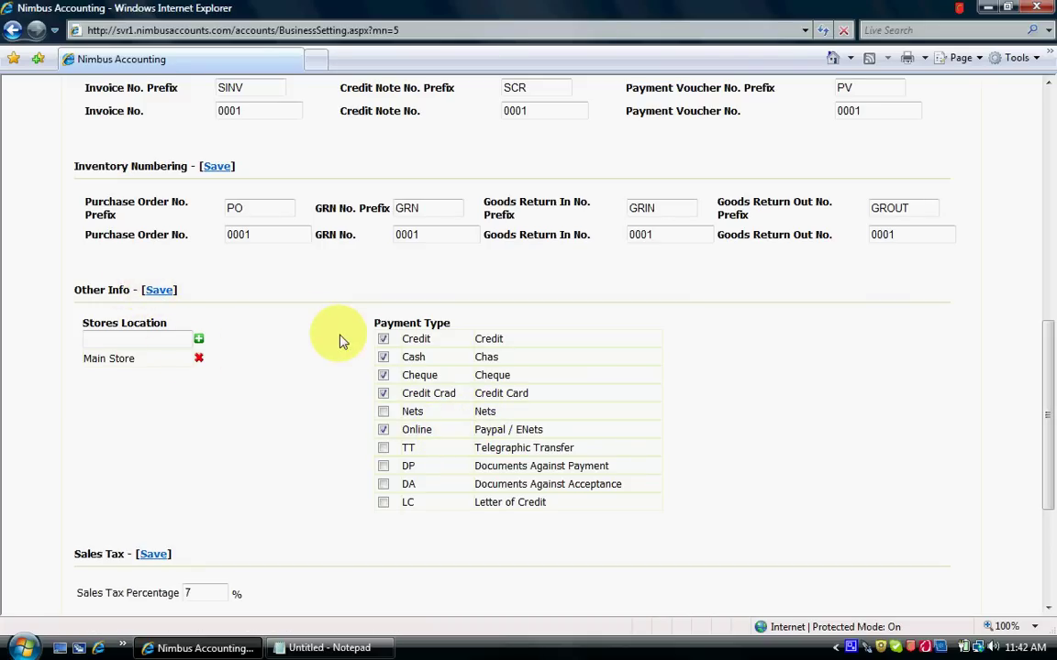
{"action": "scroll", "coordinate": [312, 340], "scroll_direction": "down", "scroll_amount": 3}
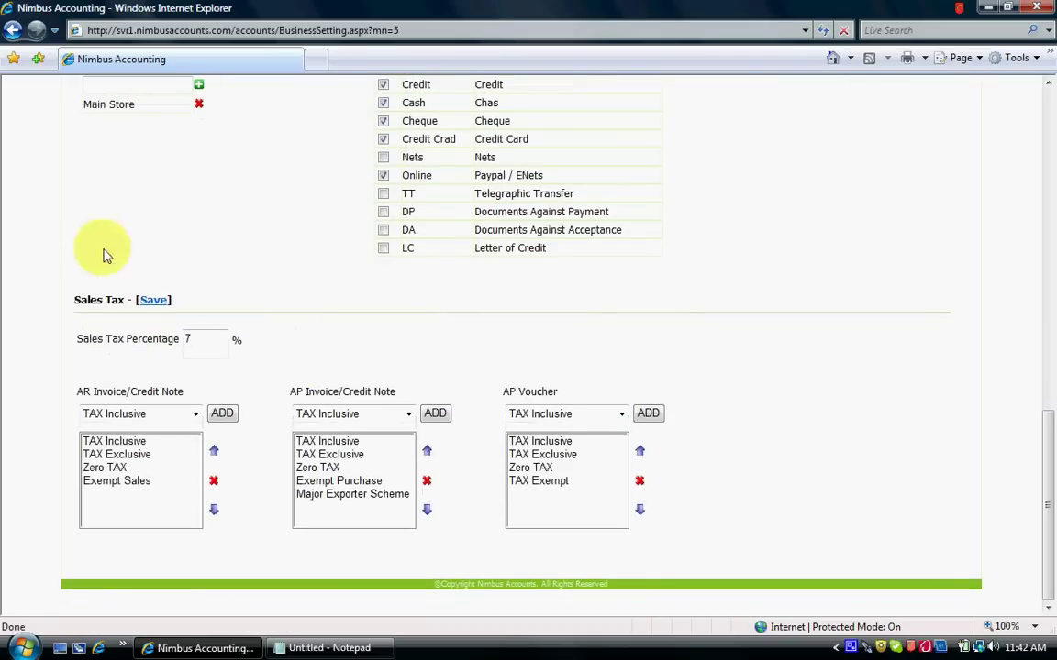
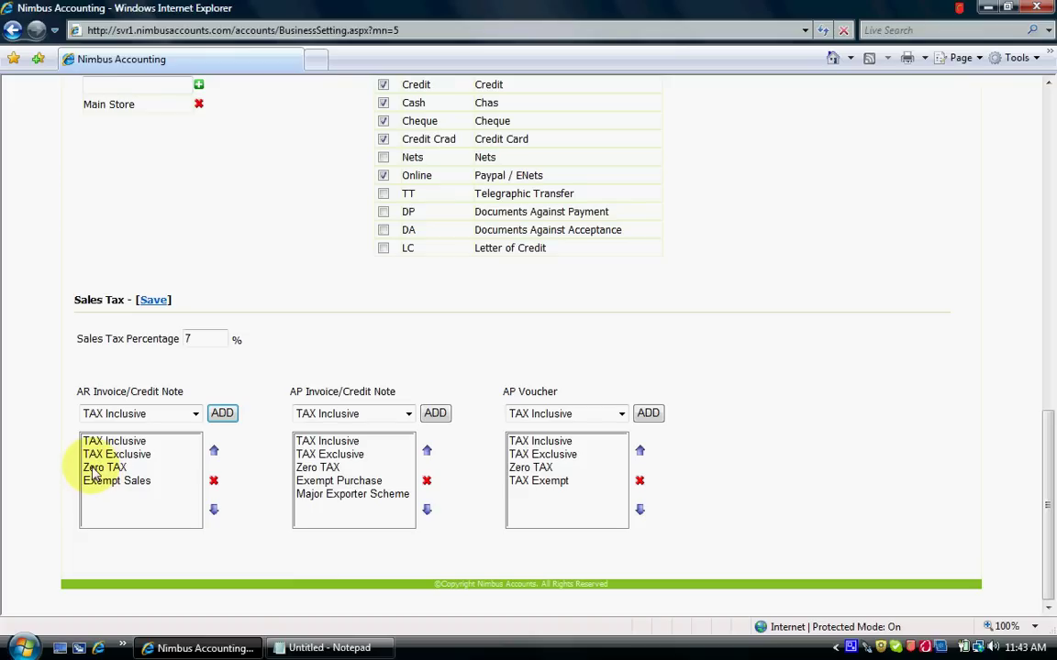
Move Zero TAX to the top of the AR list and delete TAX Inclusive, TAX Exclusive and Exempt Sales.
{"action": "left_click", "coordinate": [94, 469]}
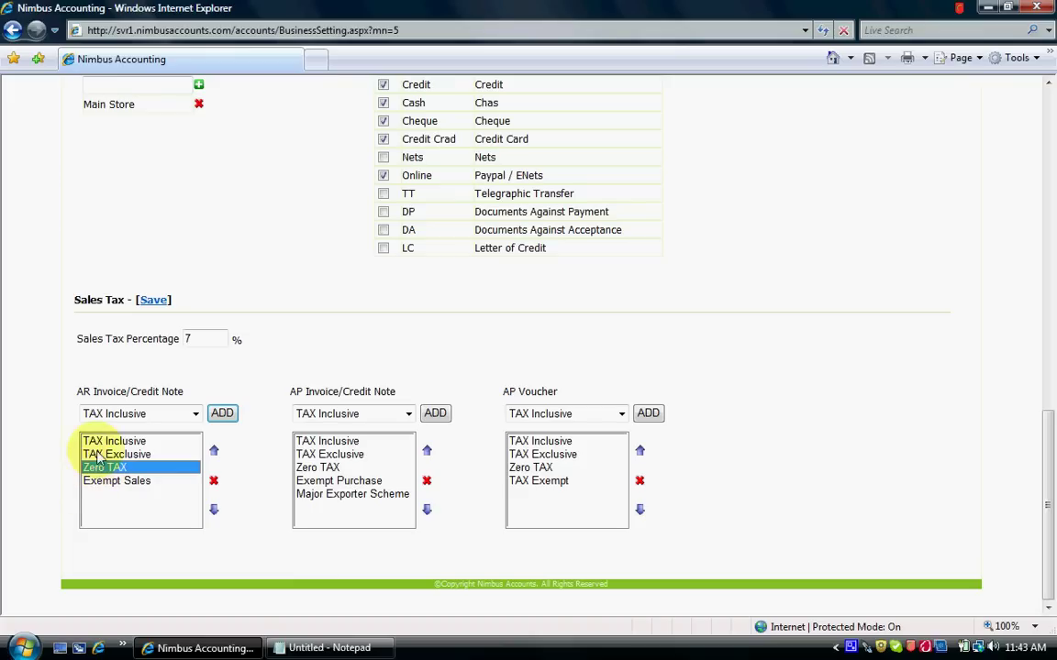
{"action": "left_click", "coordinate": [214, 452]}
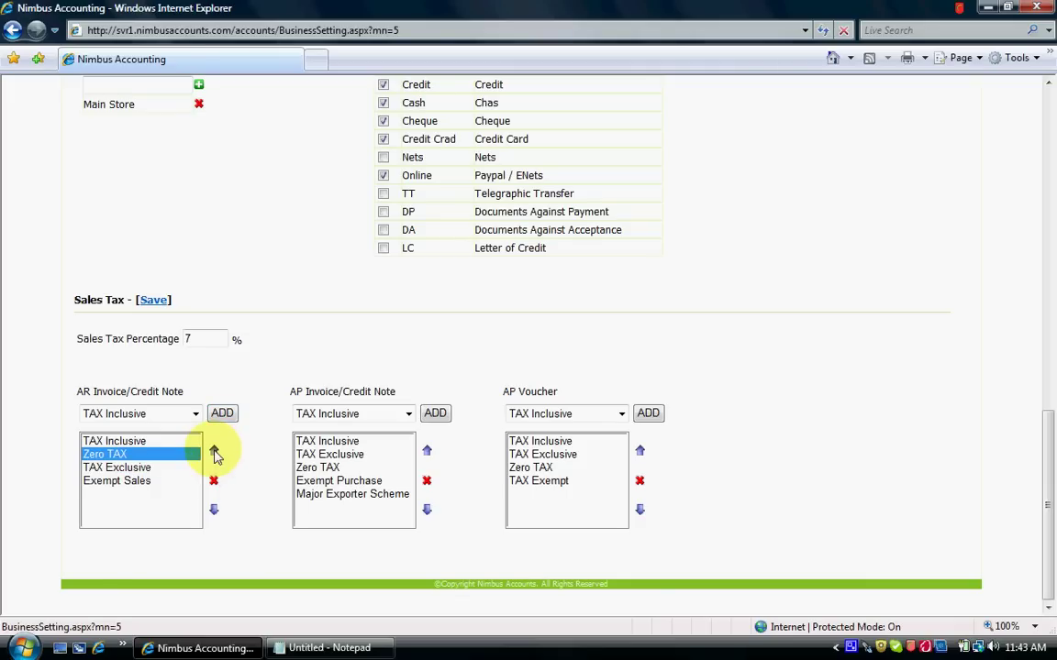
{"action": "left_click", "coordinate": [215, 452]}
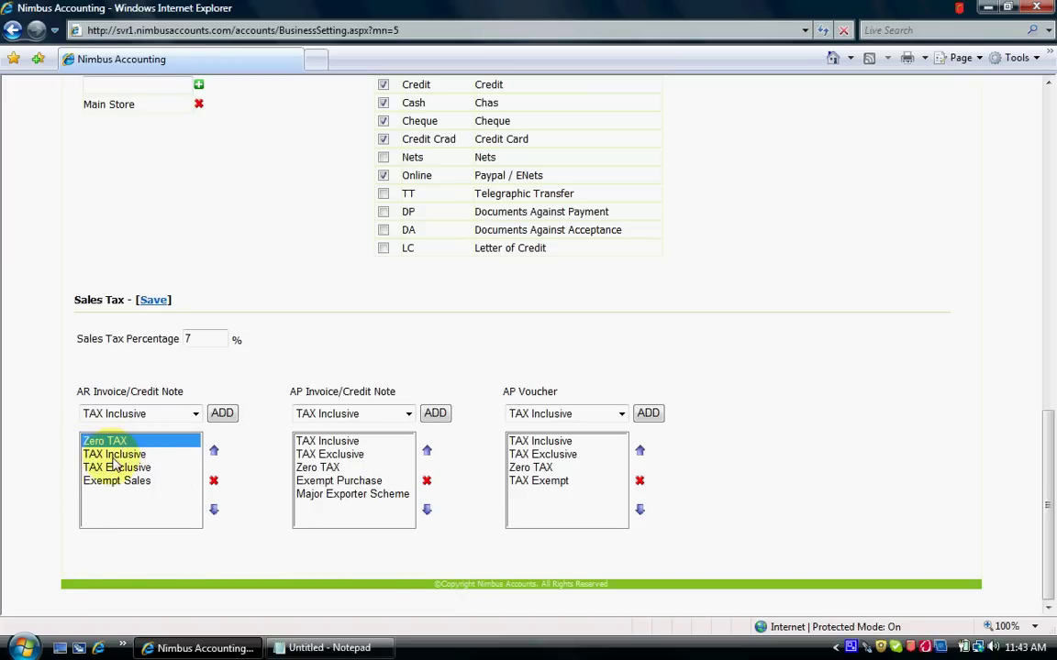
{"action": "left_click", "coordinate": [114, 454]}
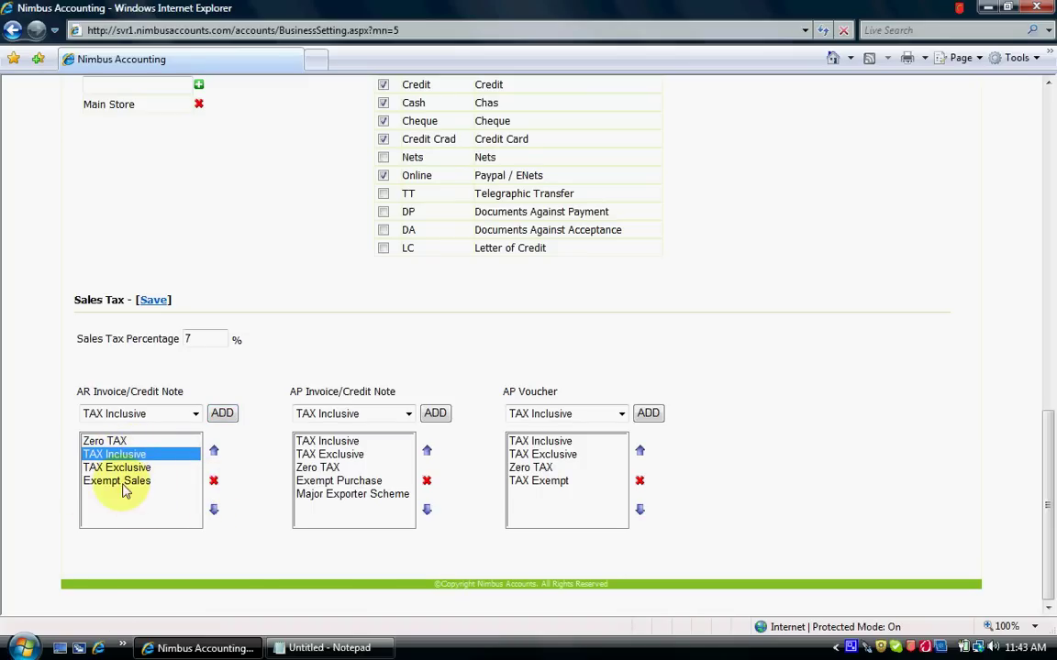
{"action": "left_click", "coordinate": [212, 480]}
{"action": "left_click", "coordinate": [134, 456]}
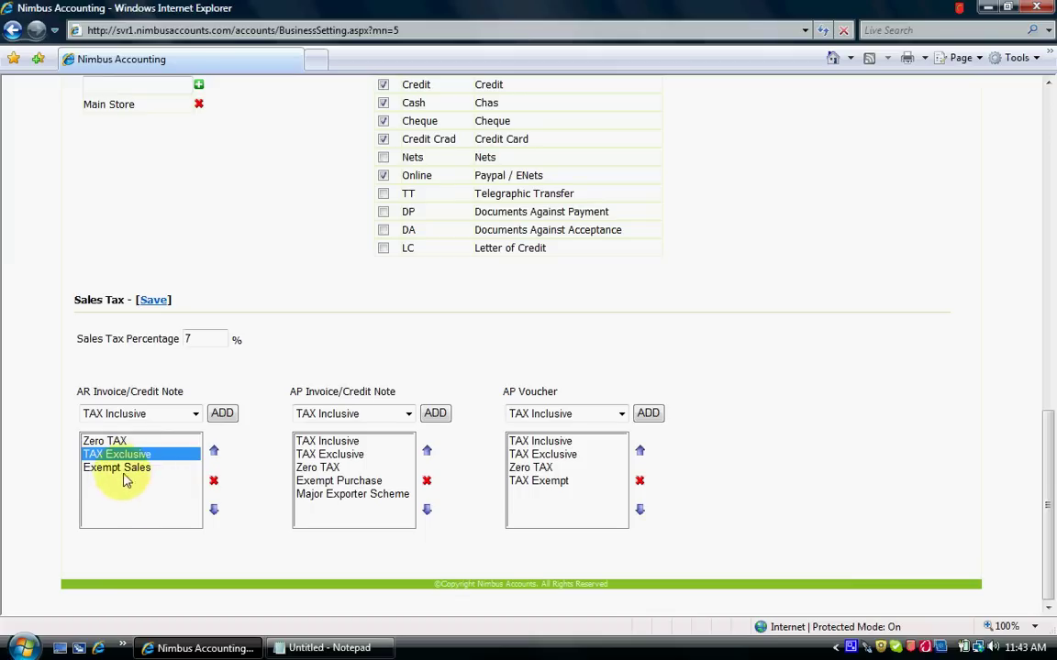
{"action": "left_click", "coordinate": [123, 456]}
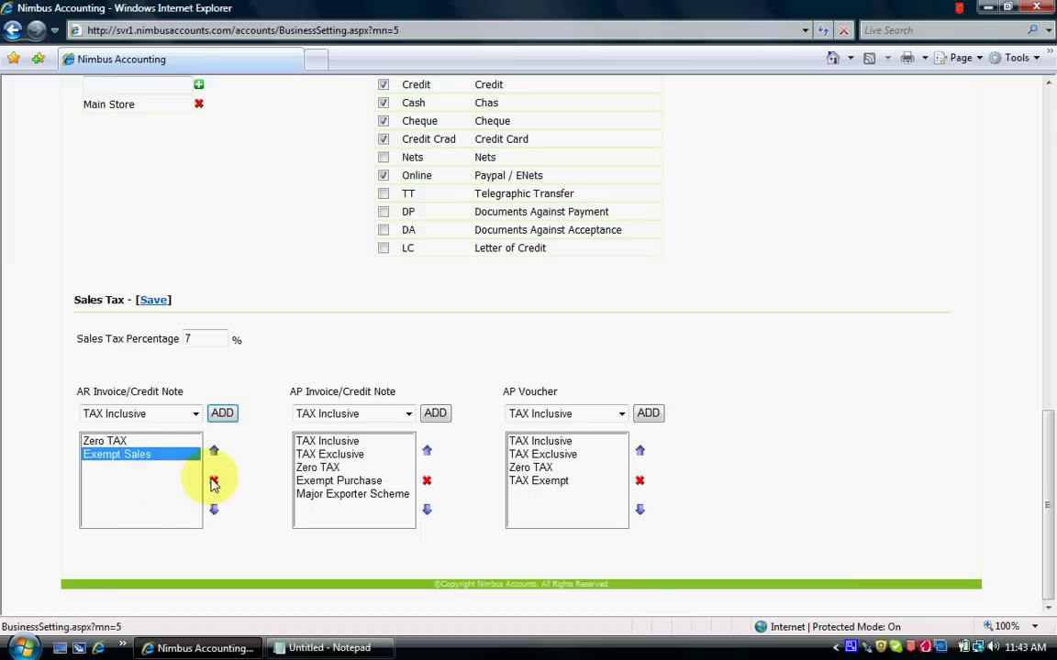
{"action": "left_click", "coordinate": [215, 486]}
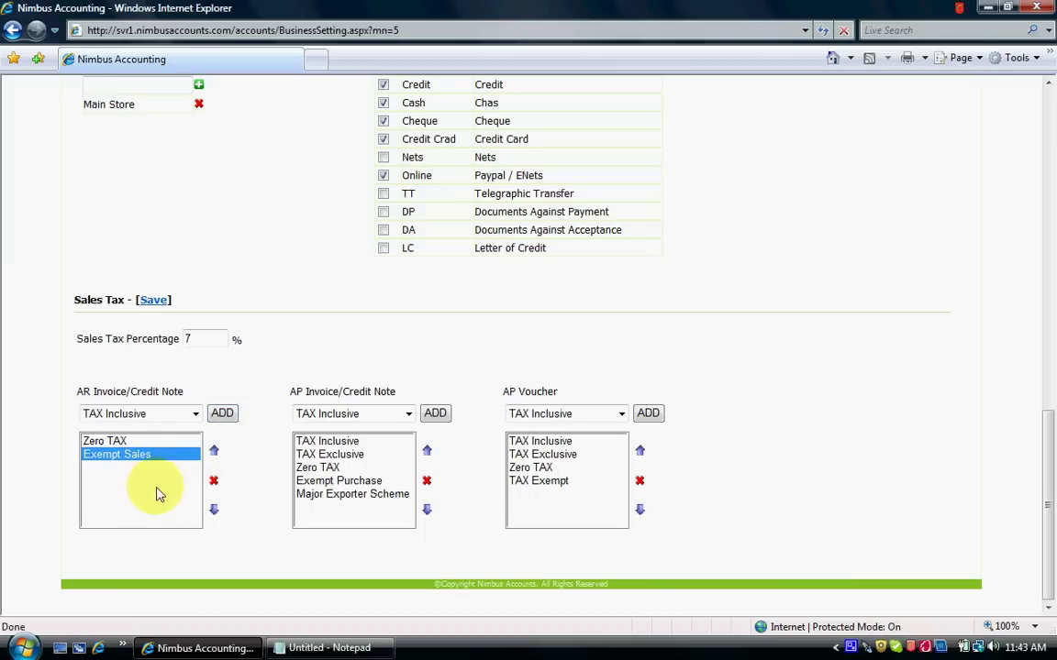
{"action": "left_click", "coordinate": [93, 443]}
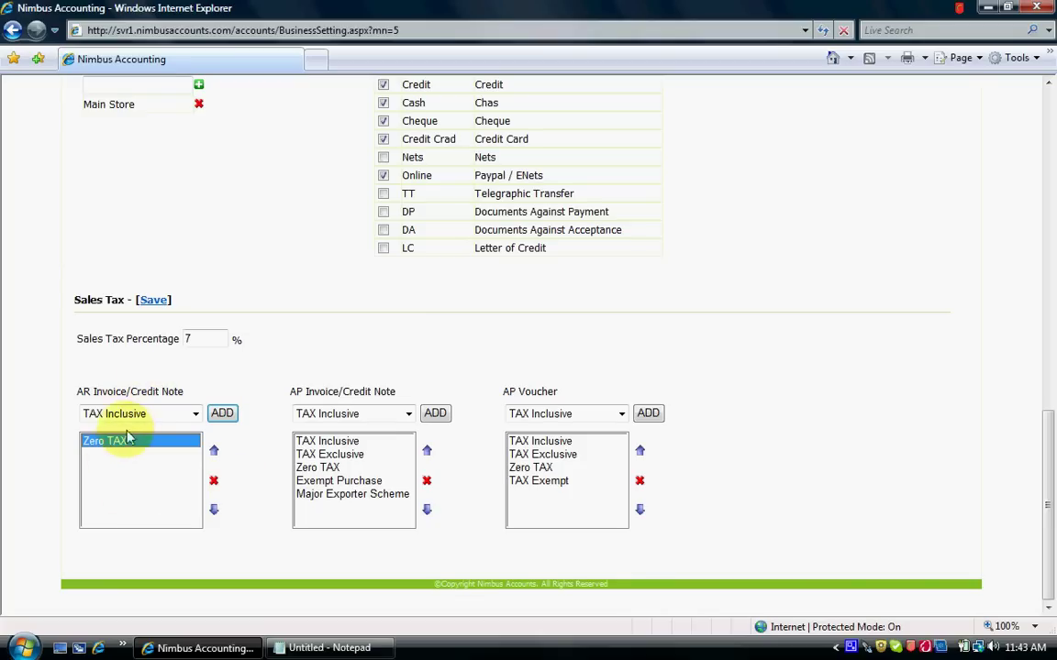
Add TAX Inclusive, TAX Exclusive and Exempt Sales back to the AR Invoice/Credit Note tax list.
{"action": "left_click", "coordinate": [195, 414]}
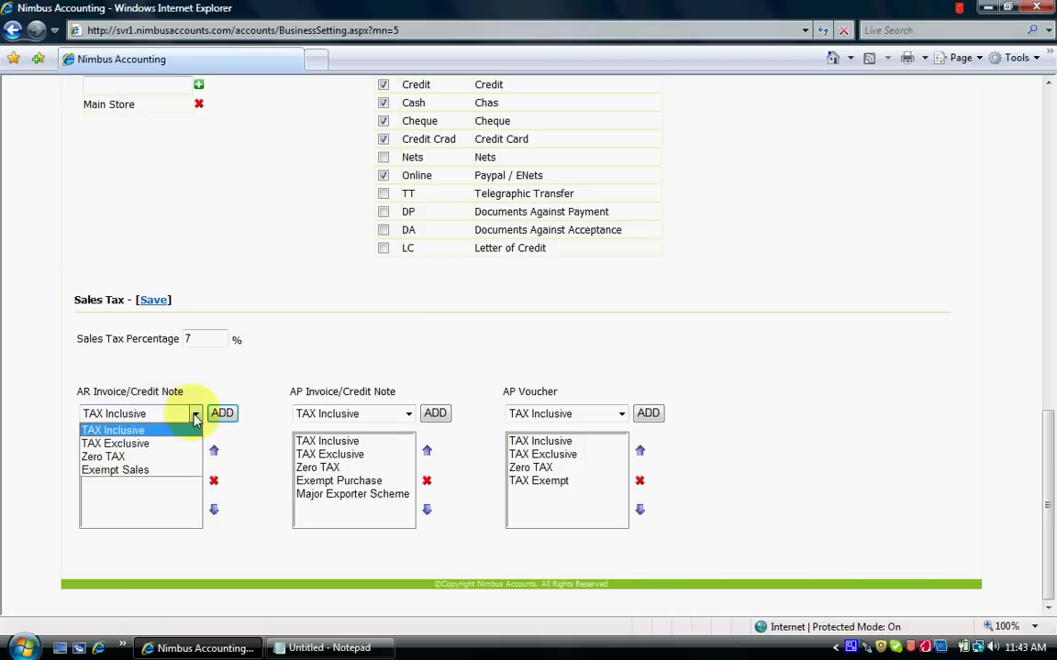
{"action": "left_click", "coordinate": [222, 414]}
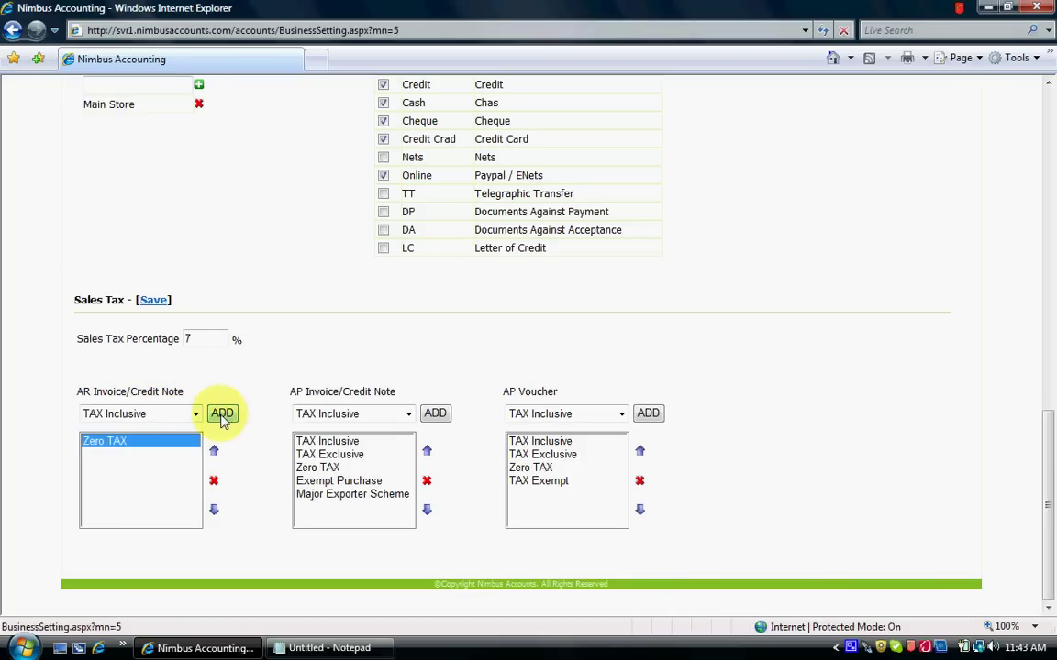
{"action": "left_click", "coordinate": [196, 413]}
{"action": "key", "text": "Down"}
{"action": "key", "text": "Return"}
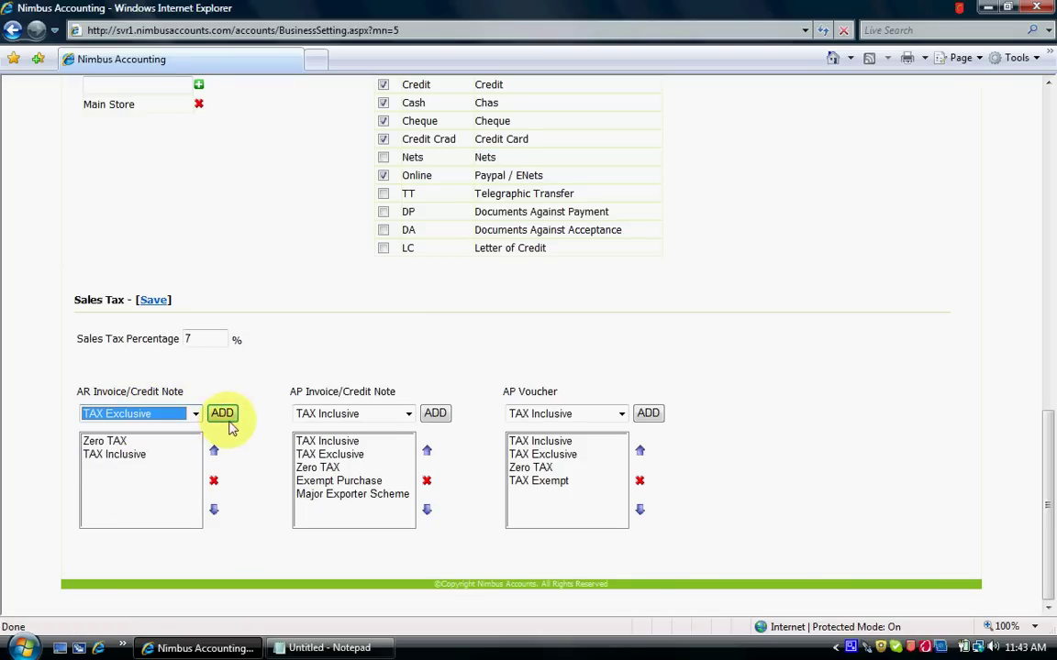
{"action": "left_click", "coordinate": [224, 421]}
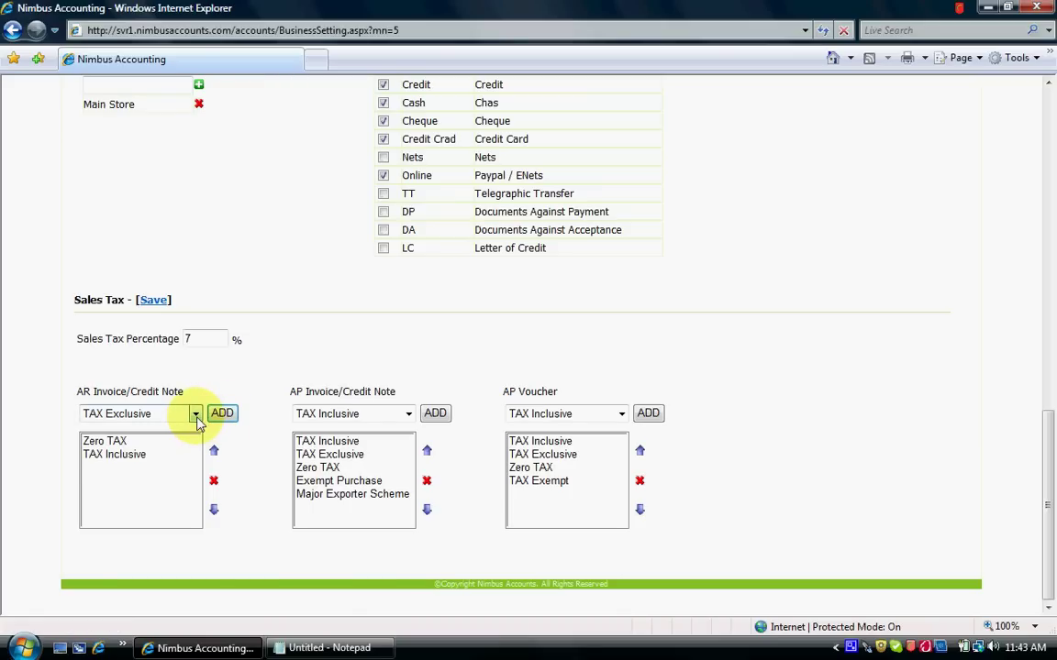
{"action": "left_click", "coordinate": [196, 414]}
{"action": "left_click", "coordinate": [144, 472]}
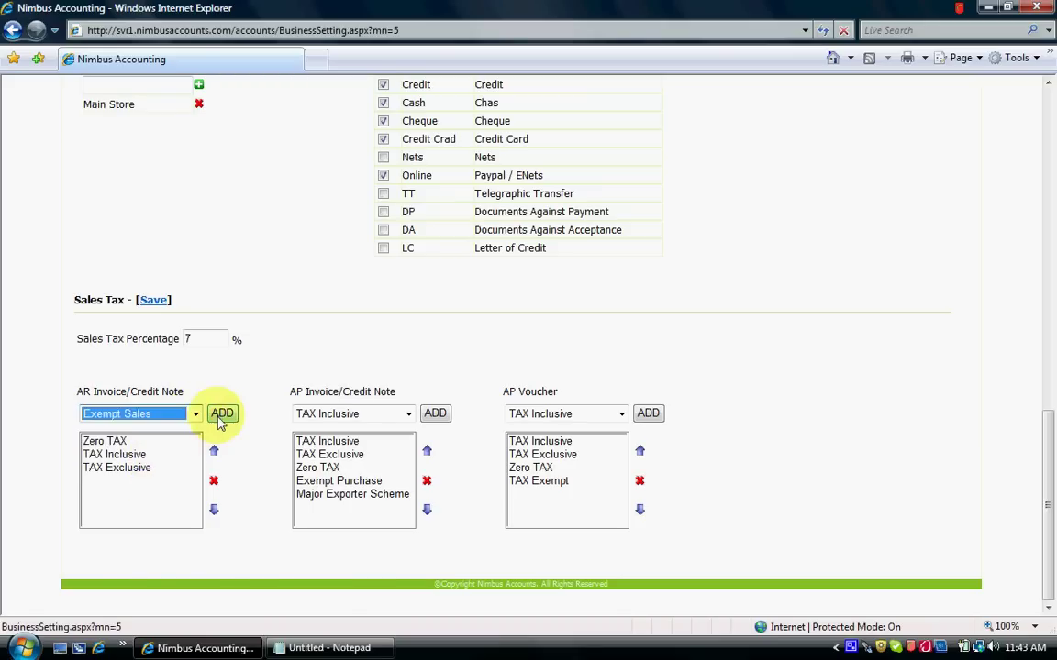
{"action": "left_click", "coordinate": [219, 421]}
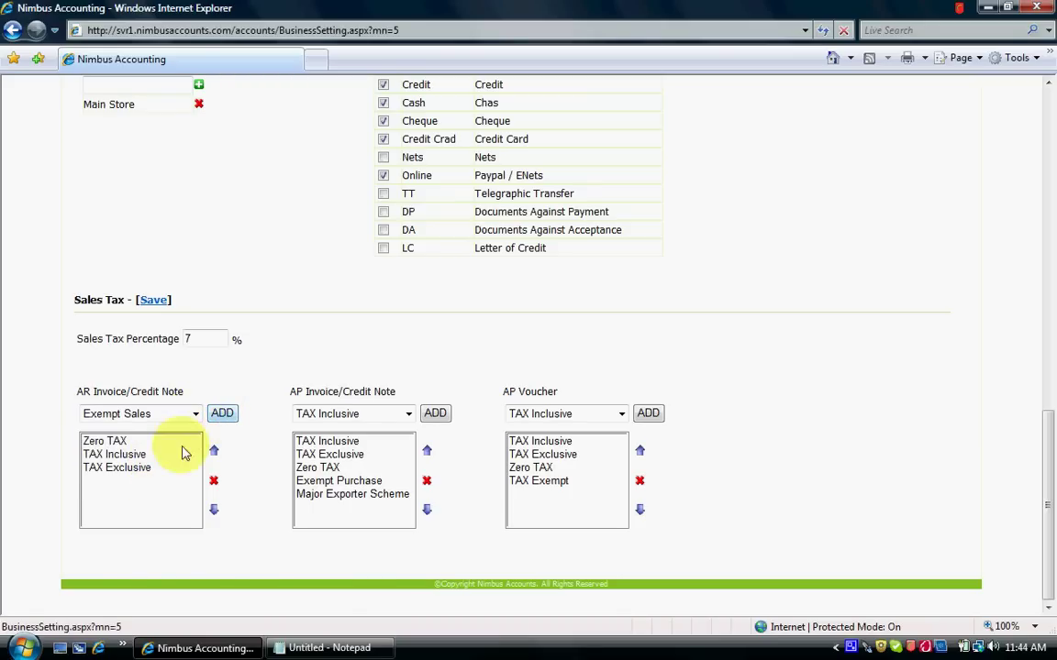
Order the list TAX Inclusive, TAX Exclusive, Zero TAX, Exempt Sales and save the sales tax settings.
{"action": "left_click", "coordinate": [117, 454]}
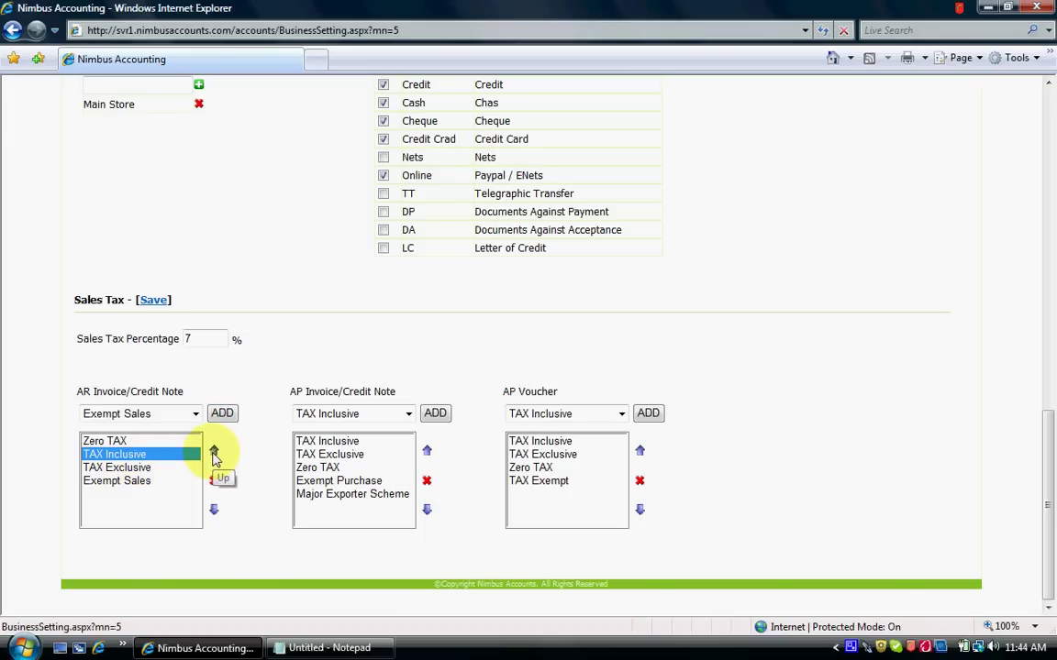
{"action": "left_click", "coordinate": [214, 454]}
{"action": "left_click", "coordinate": [129, 467]}
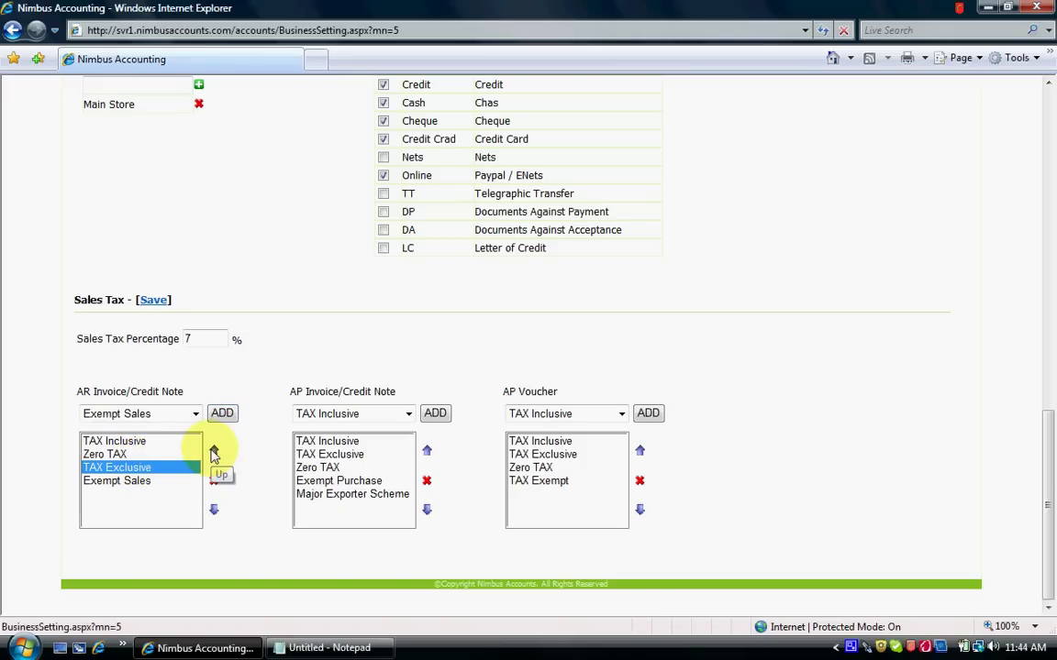
{"action": "left_click", "coordinate": [214, 452]}
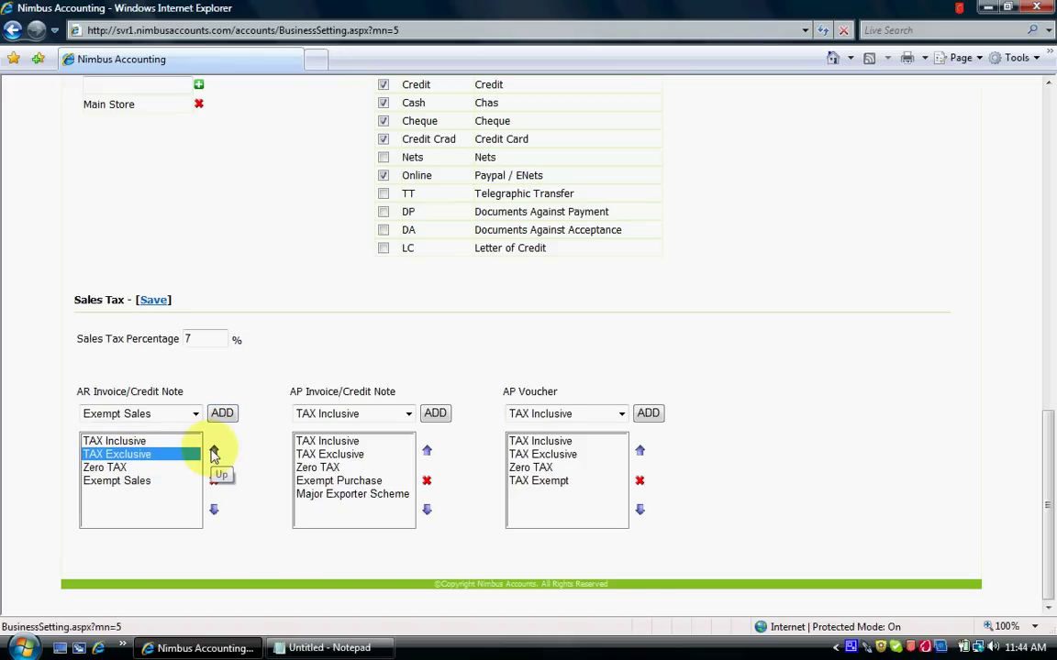
{"action": "left_click", "coordinate": [147, 301]}
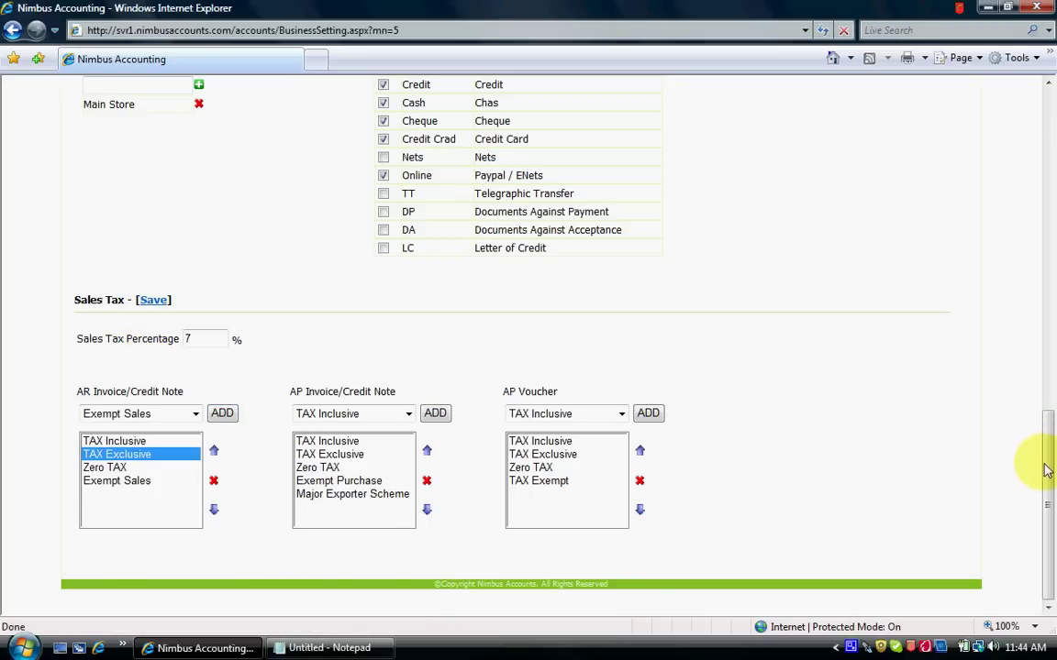
Show the Users Login list at the top of Business Settings, with its single Administrator user.
{"action": "left_click_drag", "start_coordinate": [1050, 483], "coordinate": [1038, 177]}
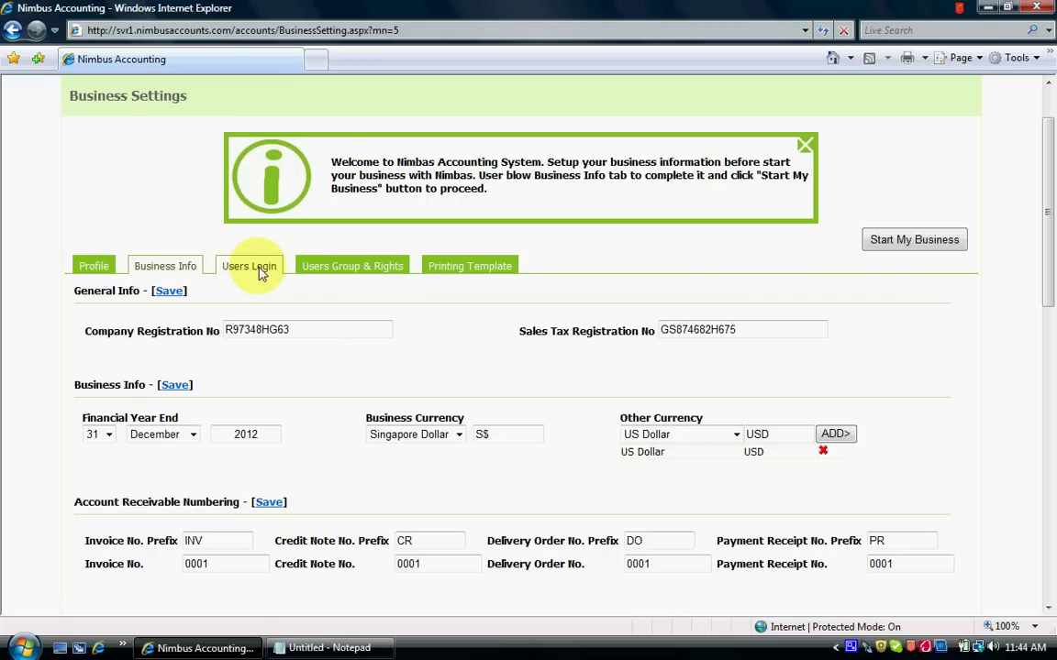
{"action": "left_click", "coordinate": [262, 272]}
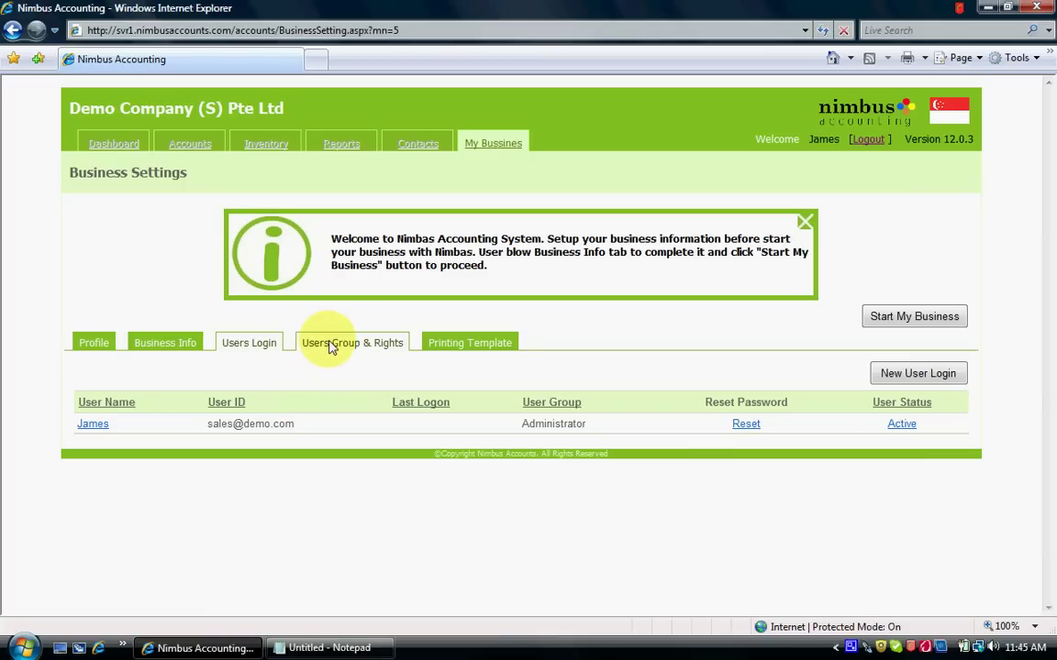
View the Accountant group's page rights in Users Group & Rights, including the Account Receivable Edit and Delete rights.
{"action": "left_click", "coordinate": [359, 349]}
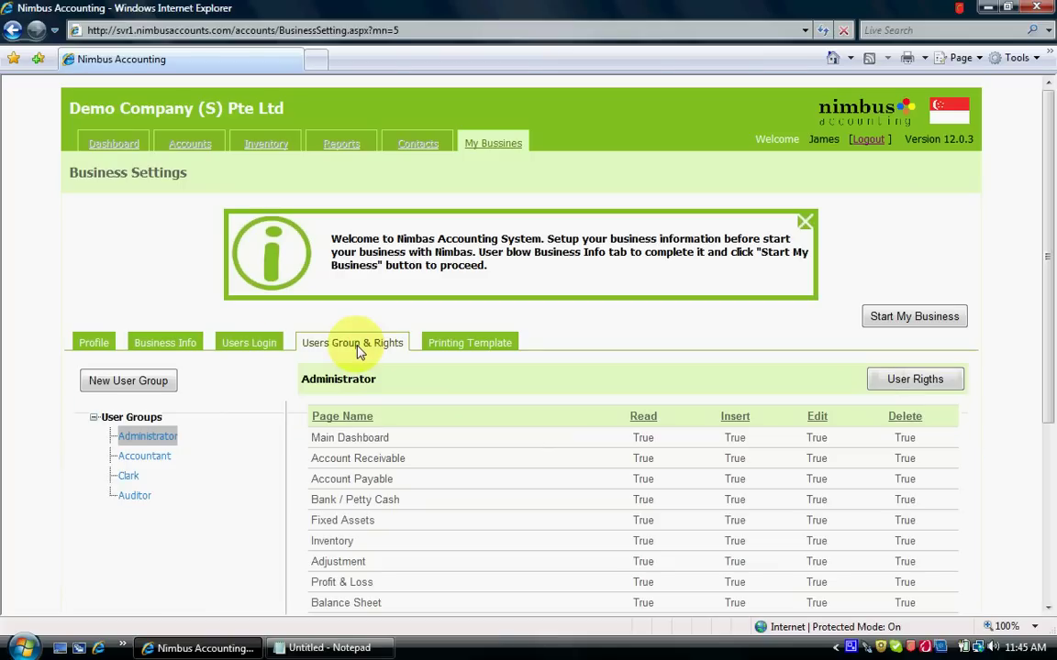
{"action": "scroll", "coordinate": [552, 458], "scroll_direction": "down", "scroll_amount": 2}
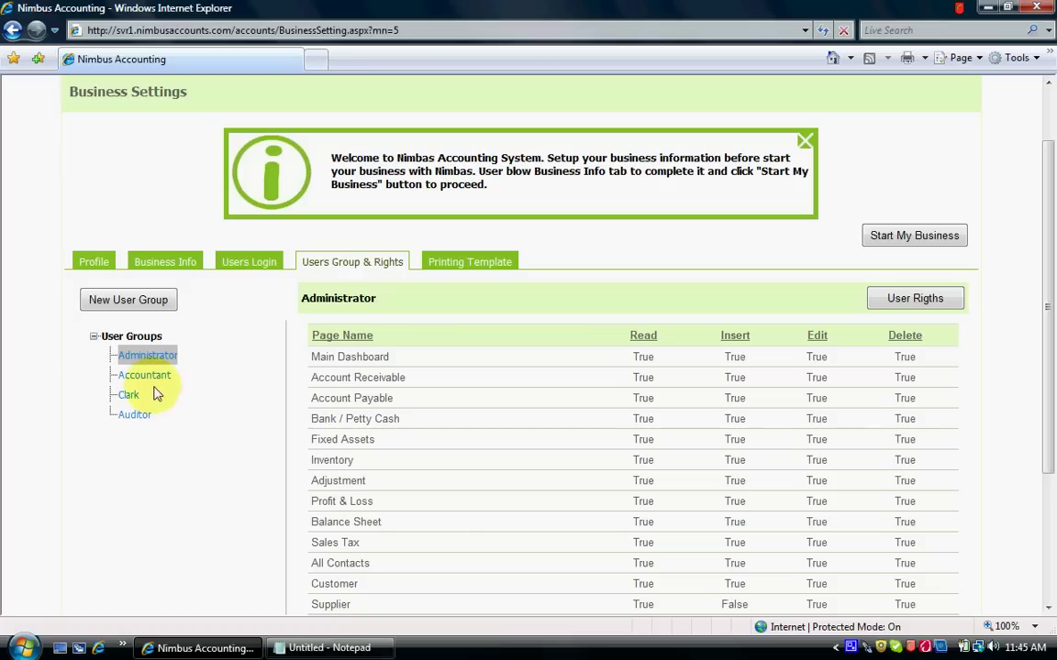
{"action": "left_click", "coordinate": [145, 376]}
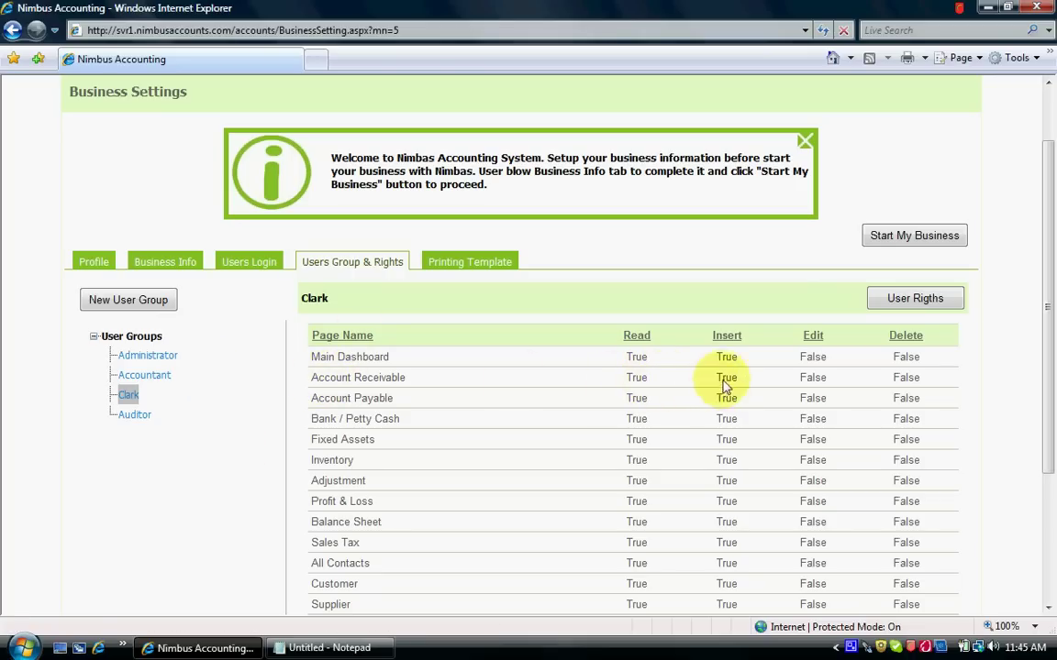
{"action": "left_click_drag", "start_coordinate": [727, 377], "coordinate": [851, 385]}
{"action": "double_click", "coordinate": [904, 379]}
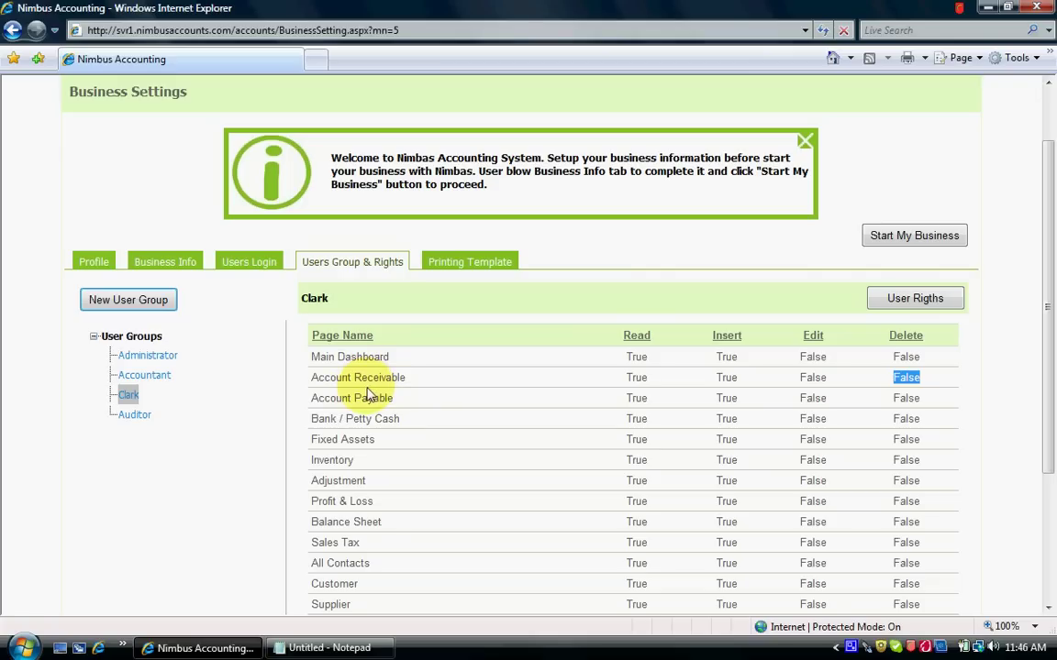
Bring up the Standard AR Invoice template in Printing Template and place the cursor in its 'Invoice' title.
{"action": "left_click", "coordinate": [449, 266]}
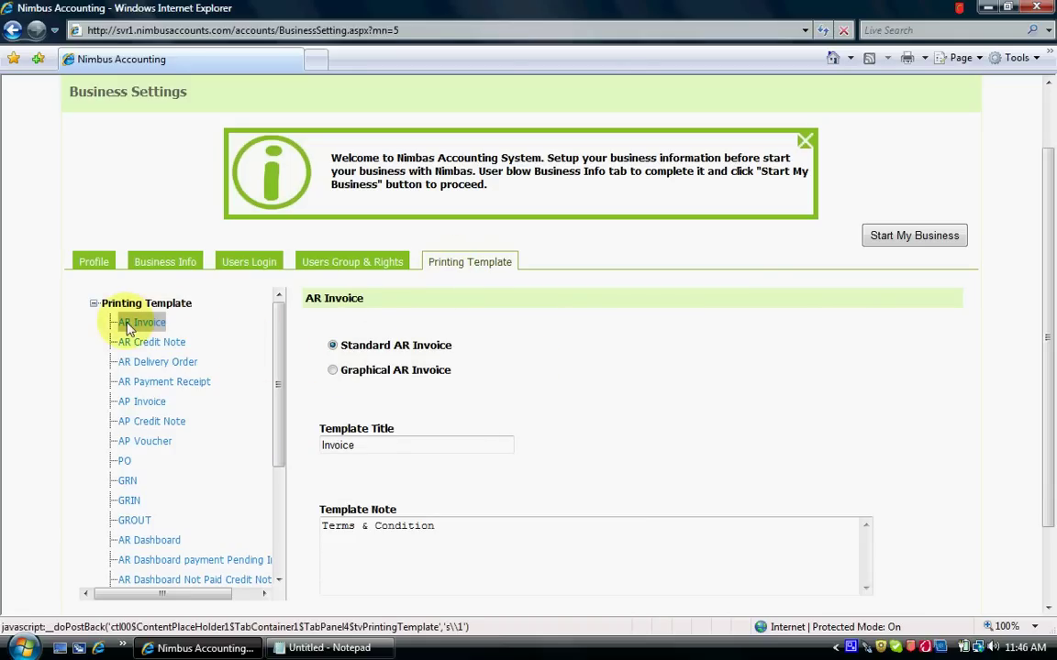
{"action": "left_click", "coordinate": [147, 365]}
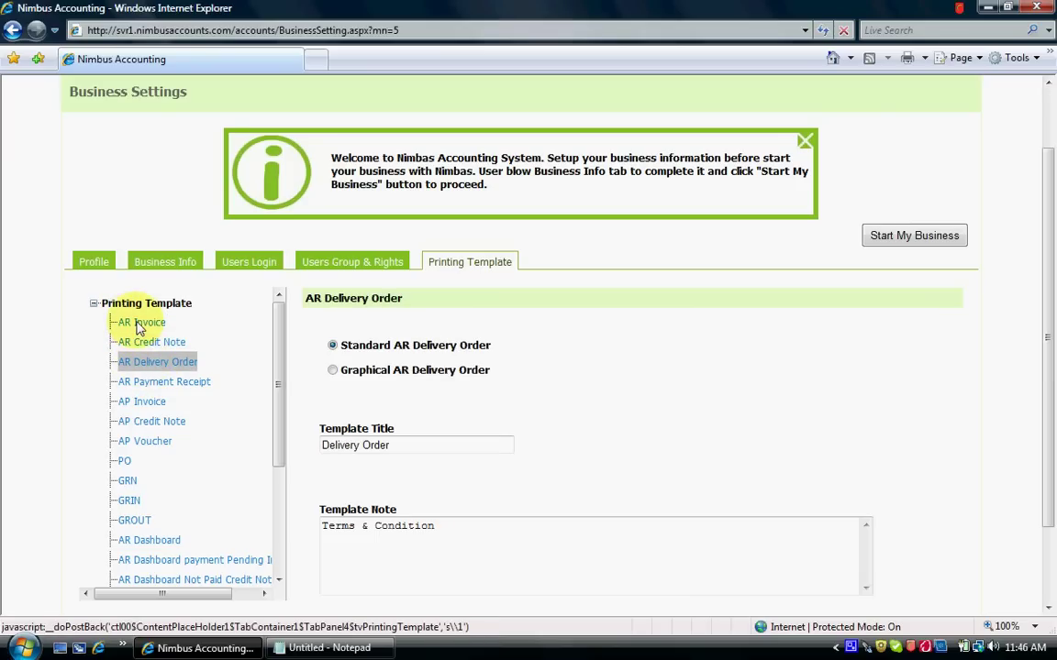
{"action": "left_click", "coordinate": [138, 326]}
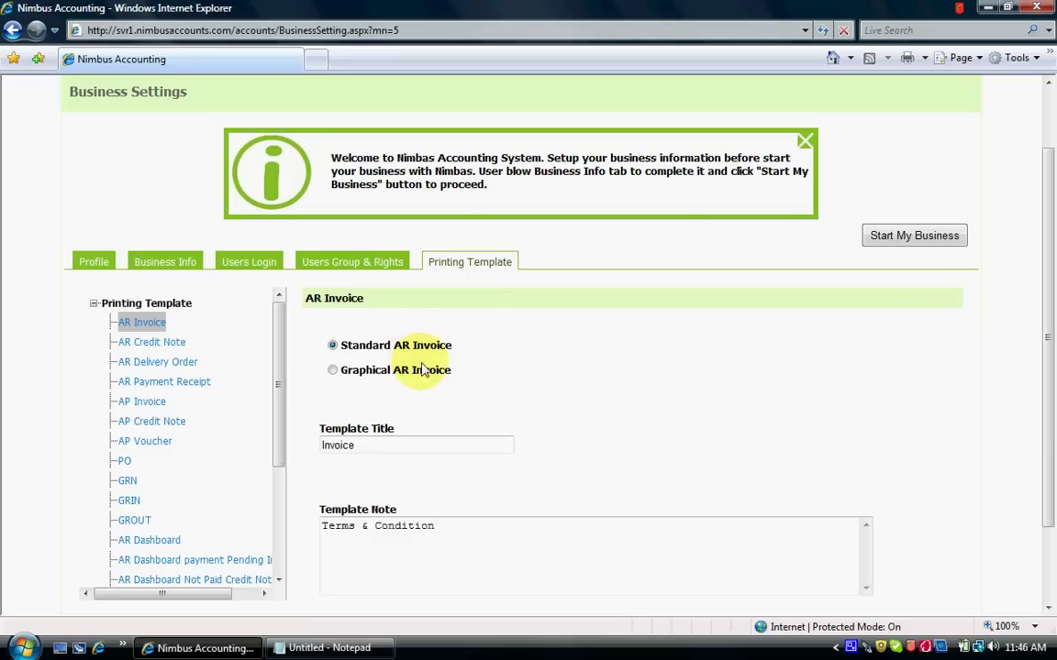
{"action": "scroll", "coordinate": [431, 358], "scroll_direction": "down", "scroll_amount": 2}
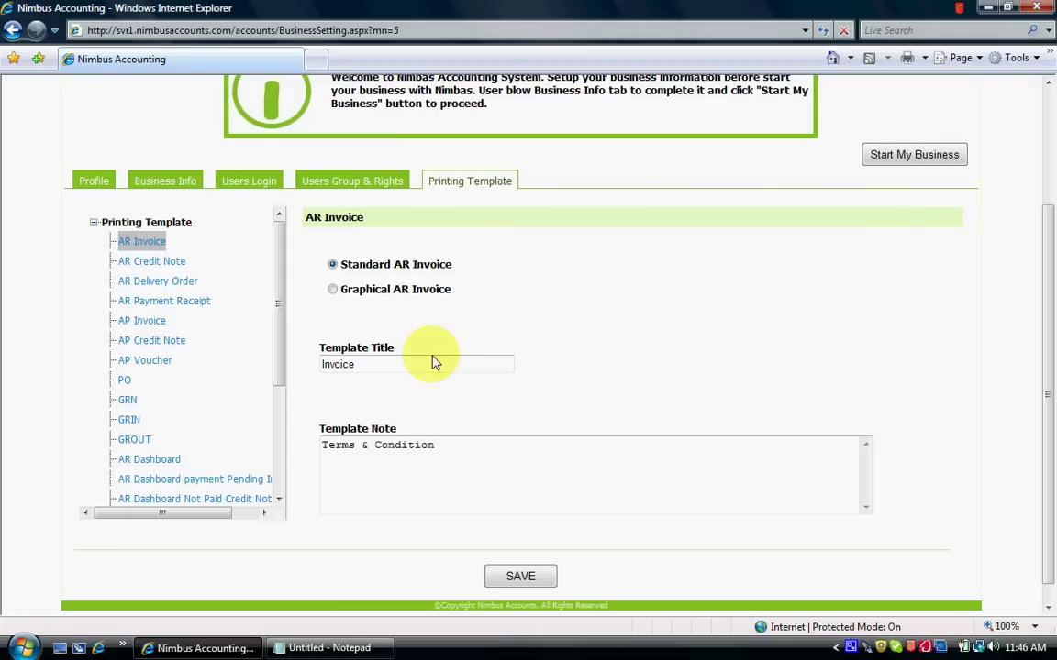
{"action": "left_click", "coordinate": [322, 366]}
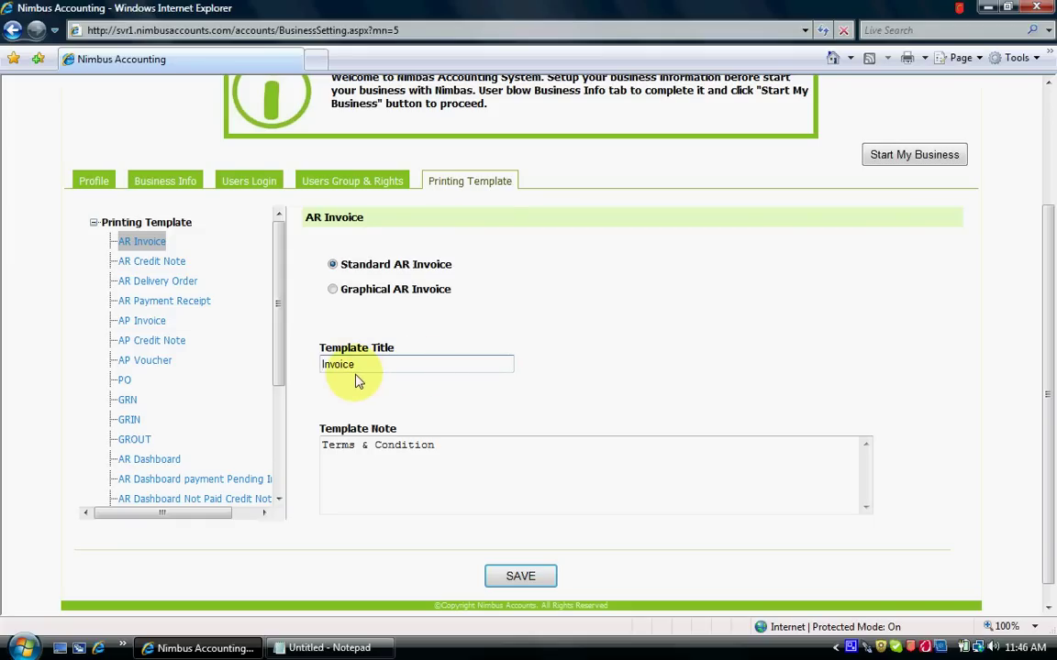
Retitle the template 'Tax Invoice' and paste the payment terms paragraph below 'Terms & Condition'.
{"action": "type", "text": "Tax"}
{"action": "left_click", "coordinate": [471, 454]}
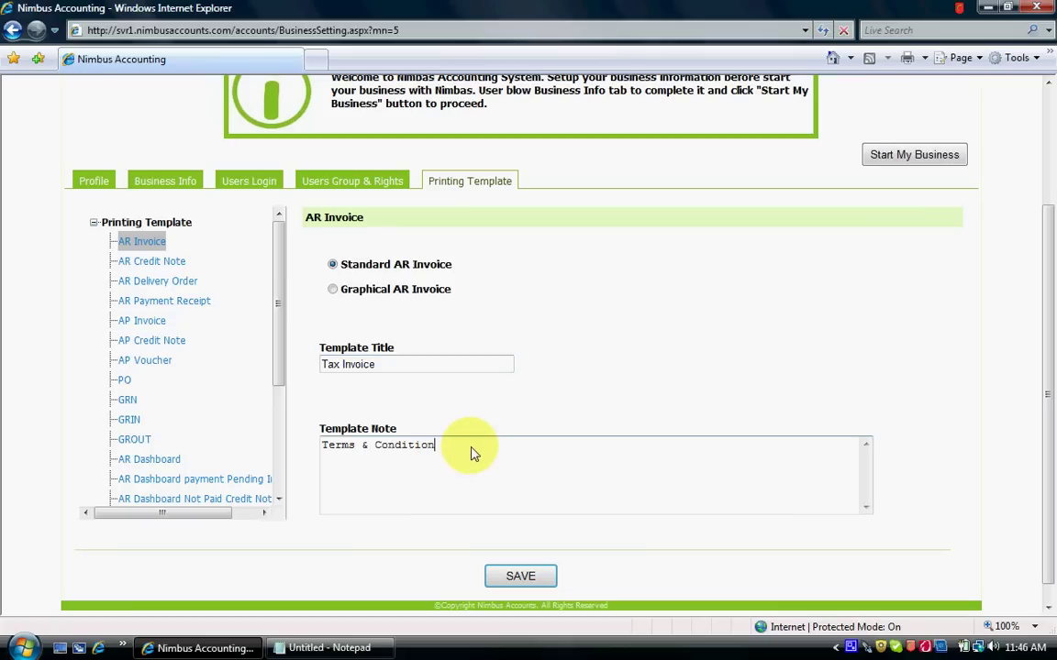
{"action": "key", "text": "Return"}
{"action": "type", "text": "B123 ABC Industrial Park #05-86 Singapore 61232"}
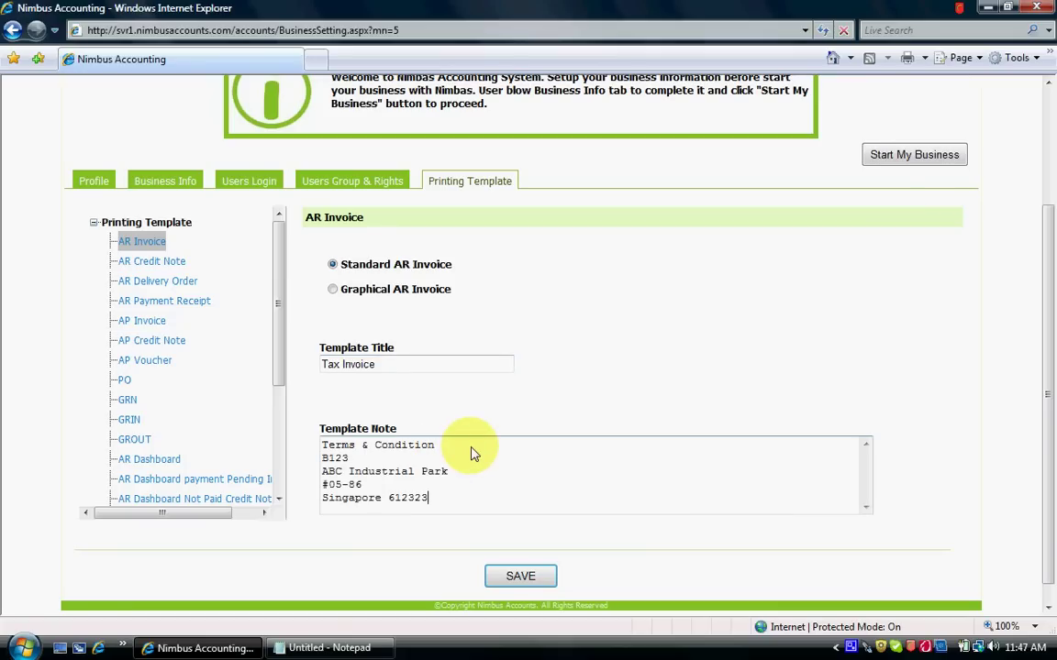
{"action": "key", "text": "BackSpace"}
{"action": "key", "text": "BackSpace"}
{"action": "key", "text": "BackSpace"}
{"action": "key", "text": "BackSpace"}
{"action": "key", "text": "BackSpace"}
{"action": "key", "text": "BackSpace"}
{"action": "key", "text": "BackSpace"}
{"action": "key", "text": "BackSpace"}
{"action": "key", "text": "BackSpace"}
{"action": "key", "text": "BackSpace"}
{"action": "key", "text": "BackSpace"}
{"action": "key", "text": "BackSpace"}
{"action": "key", "text": "BackSpace"}
{"action": "key", "text": "BackSpace"}
{"action": "key", "text": "BackSpace"}
{"action": "key", "text": "BackSpace"}
{"action": "key", "text": "BackSpace"}
{"action": "key", "text": "BackSpace"}
{"action": "key", "text": "BackSpace"}
{"action": "key", "text": "BackSpace"}
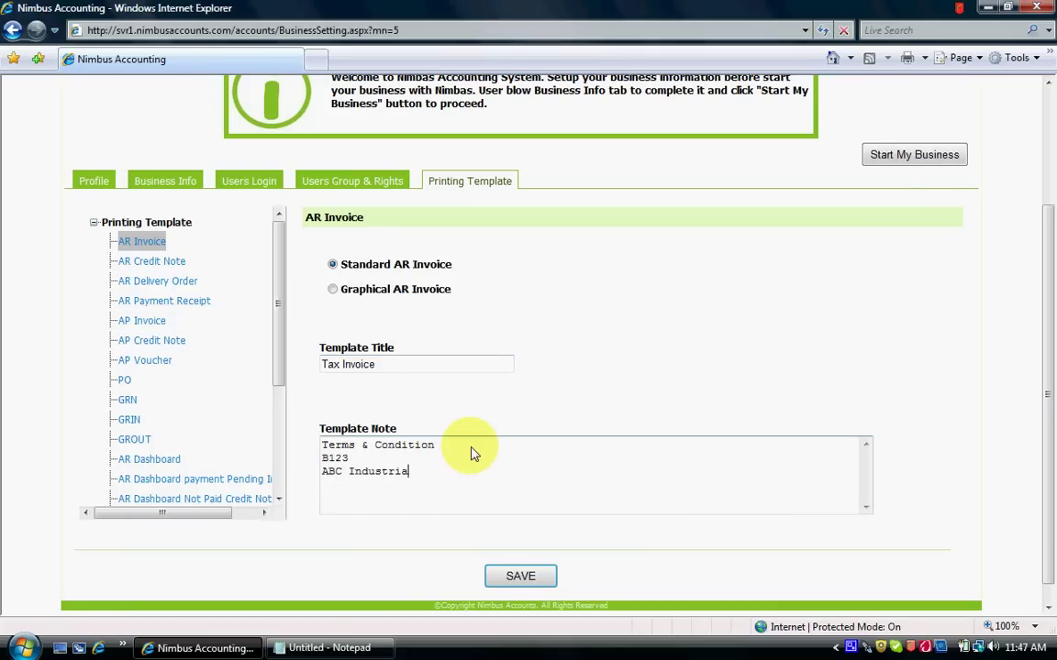
{"action": "key", "text": "BackSpace"}
{"action": "key", "text": "BackSpace"}
{"action": "key", "text": "BackSpace"}
{"action": "key", "text": "BackSpace"}
{"action": "key", "text": "BackSpace"}
{"action": "key", "text": "BackSpace"}
{"action": "key", "text": "alt+Tab"}
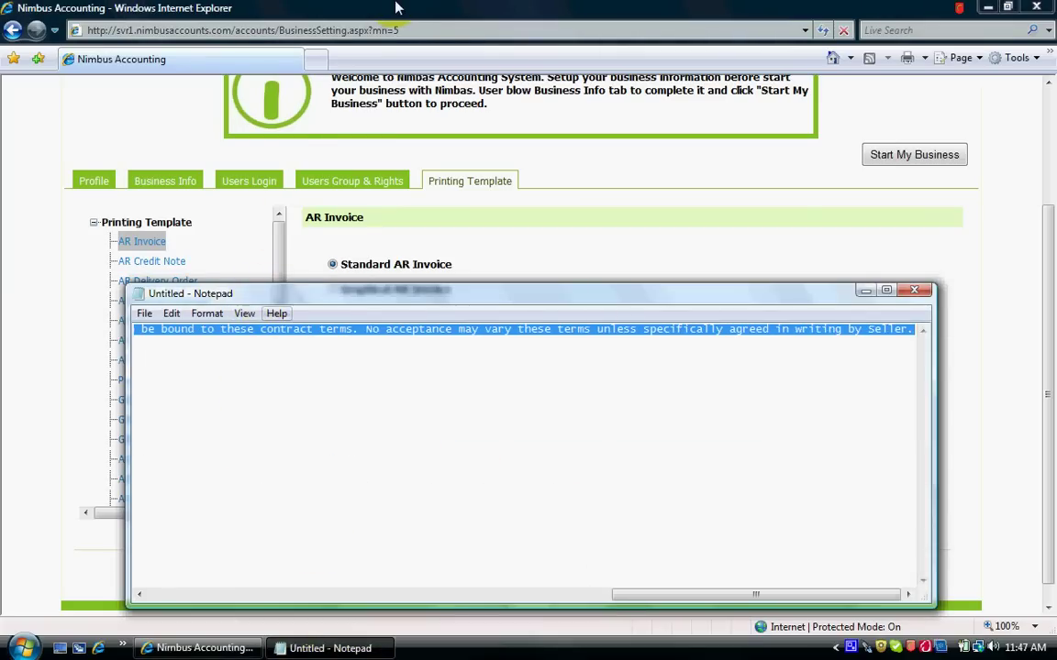
{"action": "key", "text": "alt+Tab"}
{"action": "type", "text": "Invoices are payable on receipt unless other terms, negotiated and noted on the invoice. By accepting delivery of goods, Buyer agrees to pay the invoiced cost for those goods, and agrees to be bound to these contract terms. No acceptance may vary these terms unless specifically agreed in writing by Seller."}
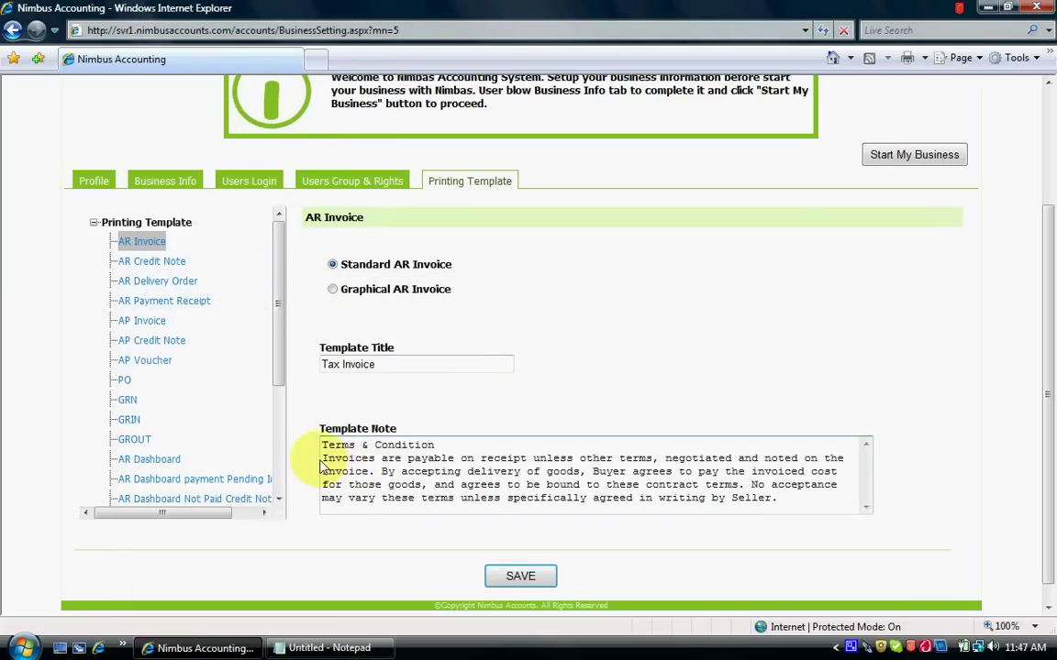
Put a dash after 'Terms & Condition' instead of before Invoices, and save the AR Invoice template.
{"action": "left_click", "coordinate": [322, 462]}
{"action": "type", "text": "-"}
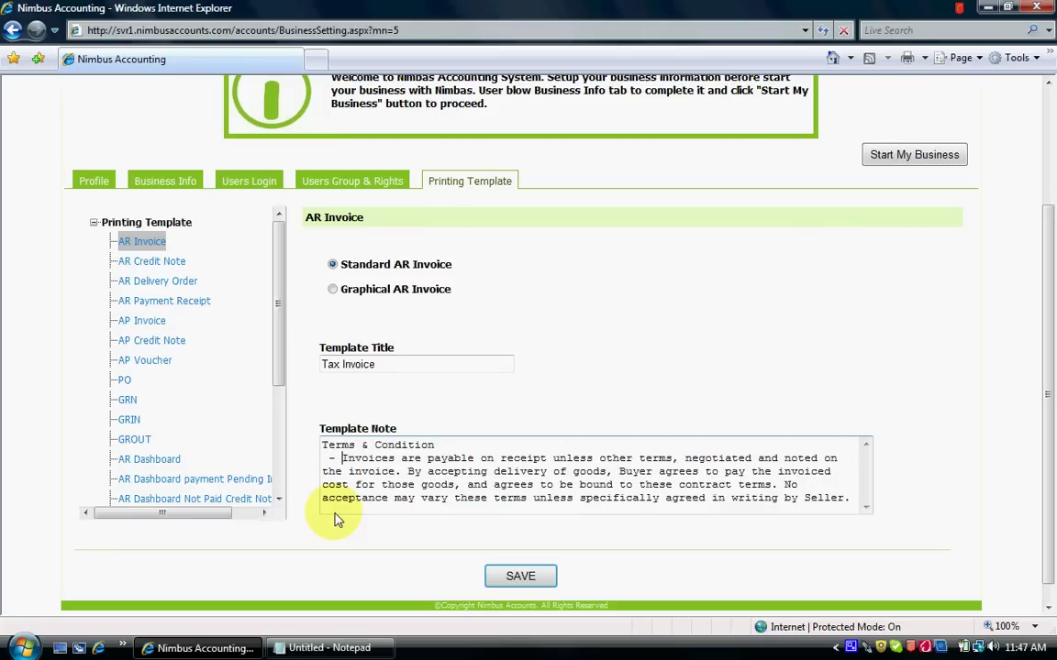
{"action": "left_click", "coordinate": [448, 448]}
{"action": "left_click", "coordinate": [342, 460]}
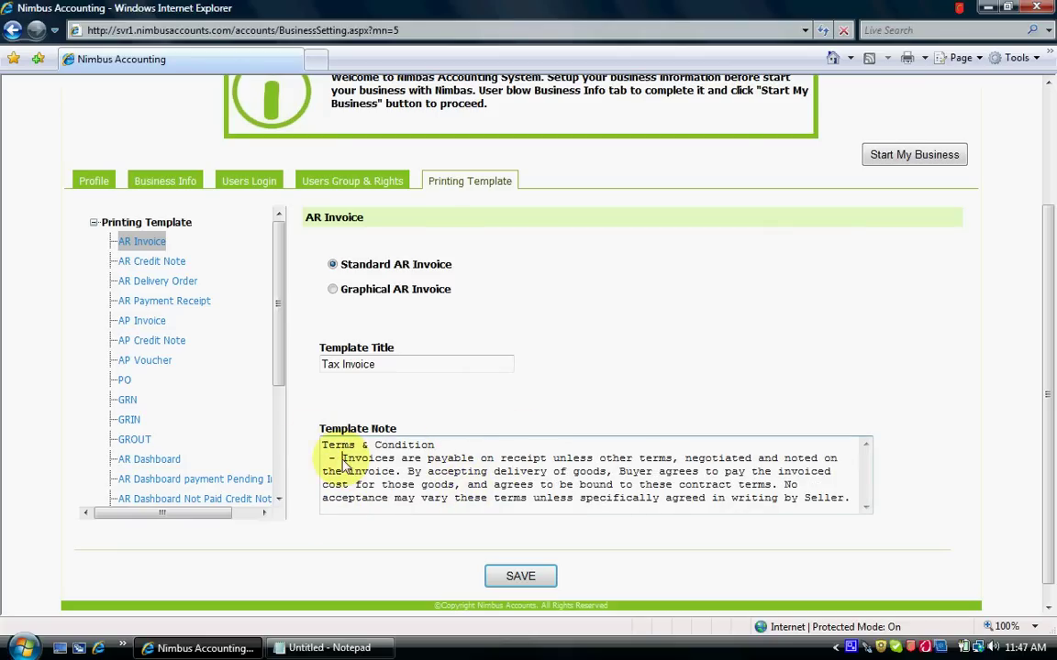
{"action": "key", "text": "BackSpace"}
{"action": "key", "text": "BackSpace"}
{"action": "left_click", "coordinate": [455, 448]}
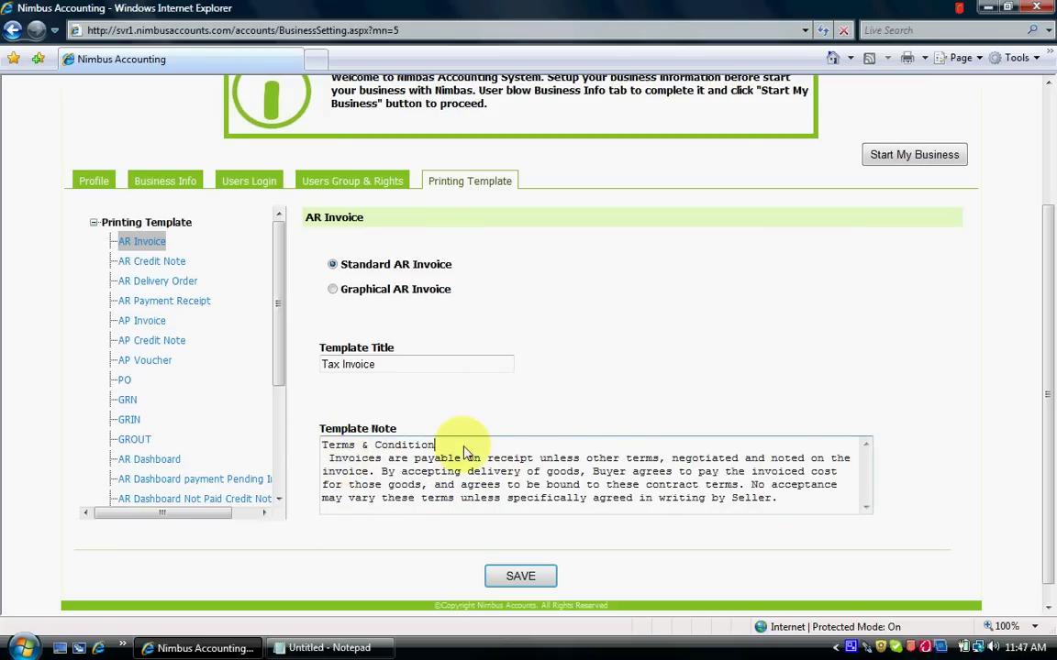
{"action": "type", "text": "-"}
{"action": "left_click", "coordinate": [325, 458]}
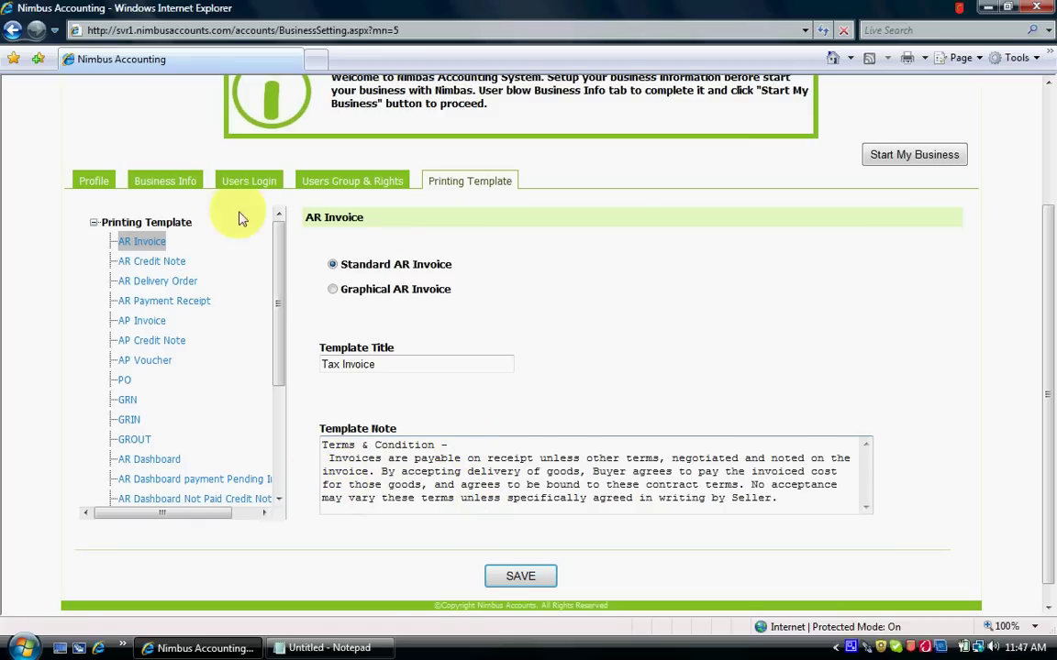
{"action": "left_click", "coordinate": [521, 571]}
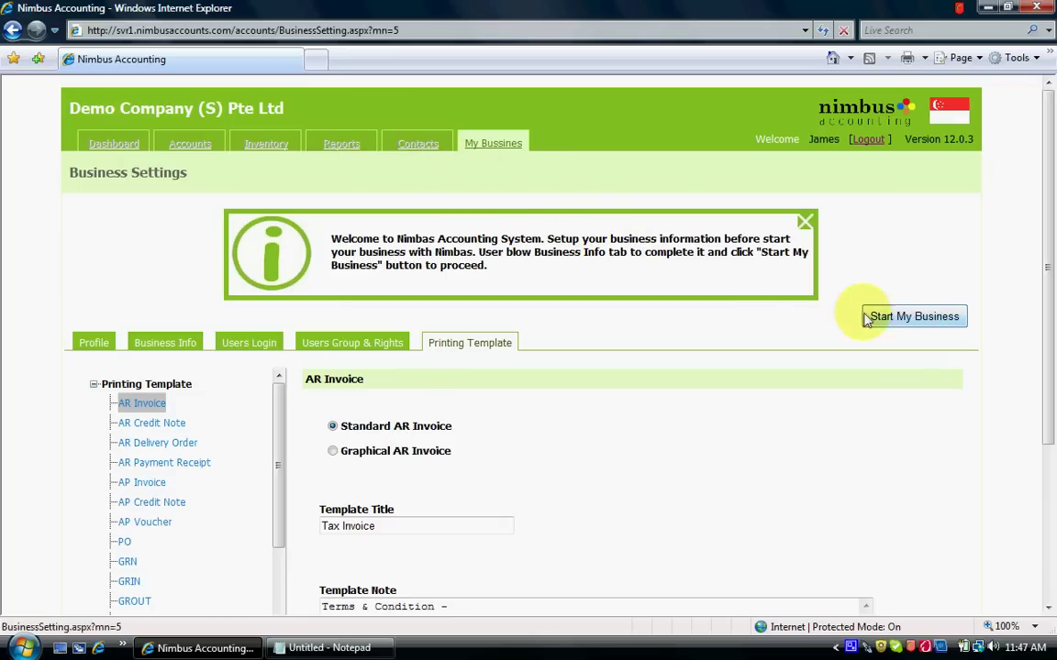
Finish business setup with Start My Business to reach the Import Existing Accounts (Balance Sheet) page.
{"action": "left_click", "coordinate": [896, 319]}
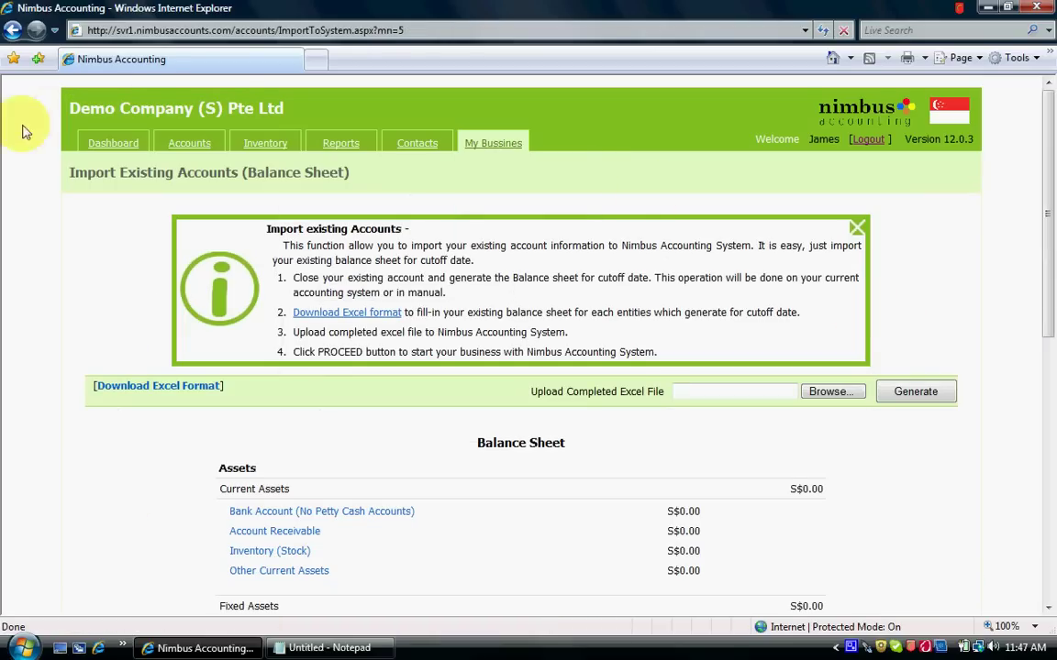
{"action": "mouse_move", "coordinate": [487, 148]}
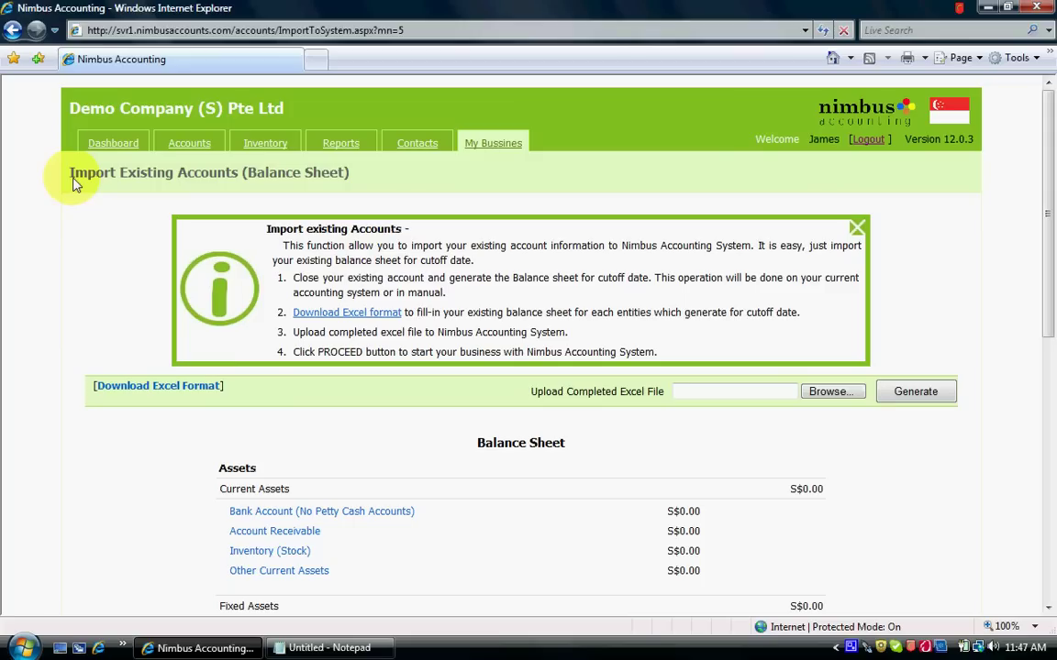
{"action": "left_click_drag", "start_coordinate": [71, 176], "coordinate": [315, 178]}
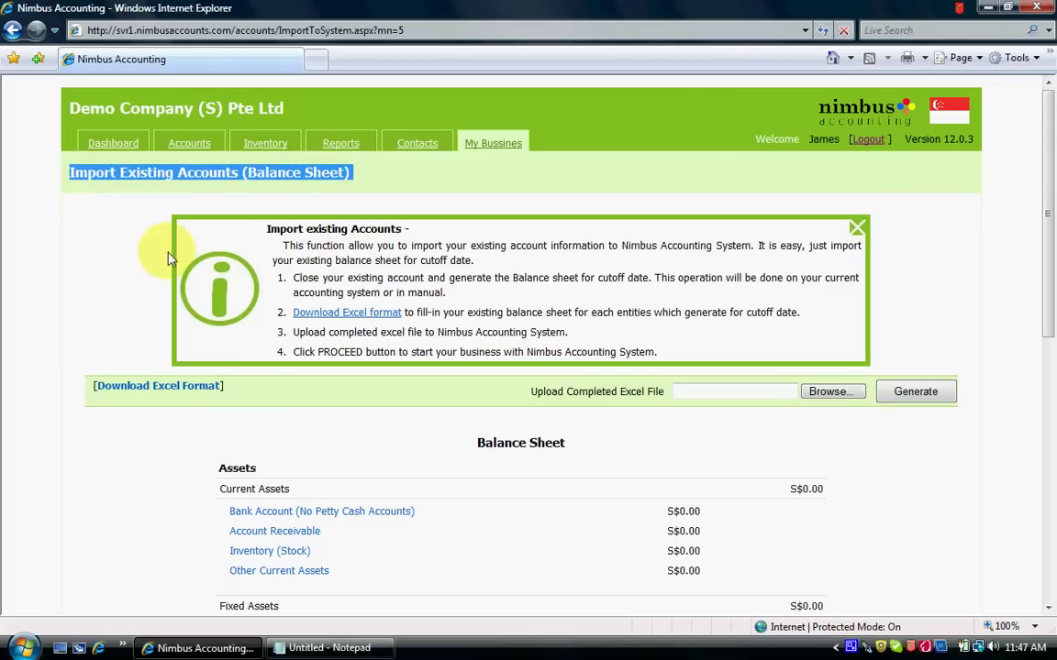
{"action": "left_click", "coordinate": [139, 259]}
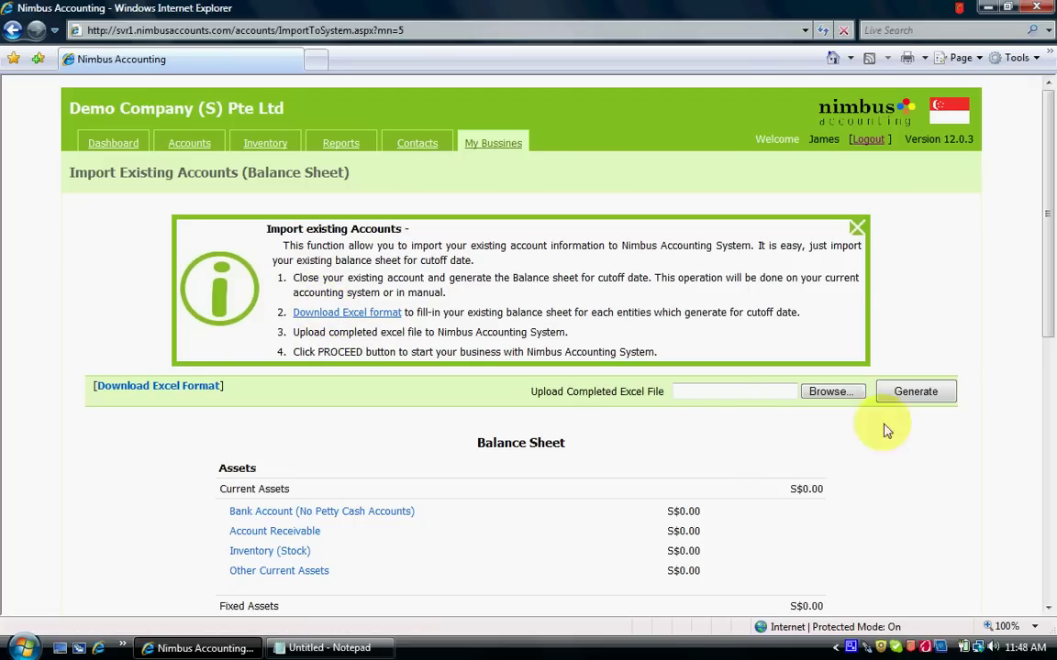
Review the balance sheet amounts, all S$0.00, then go to the Dashboard.
{"action": "scroll", "coordinate": [966, 419], "scroll_direction": "down", "scroll_amount": 3}
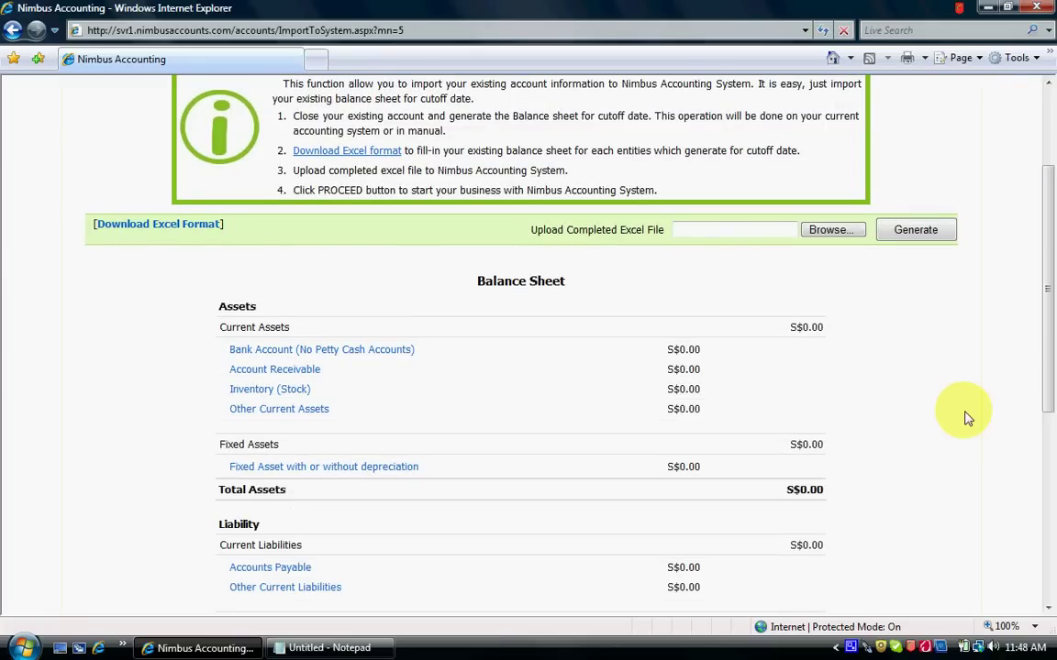
{"action": "scroll", "coordinate": [966, 419], "scroll_direction": "down", "scroll_amount": 8}
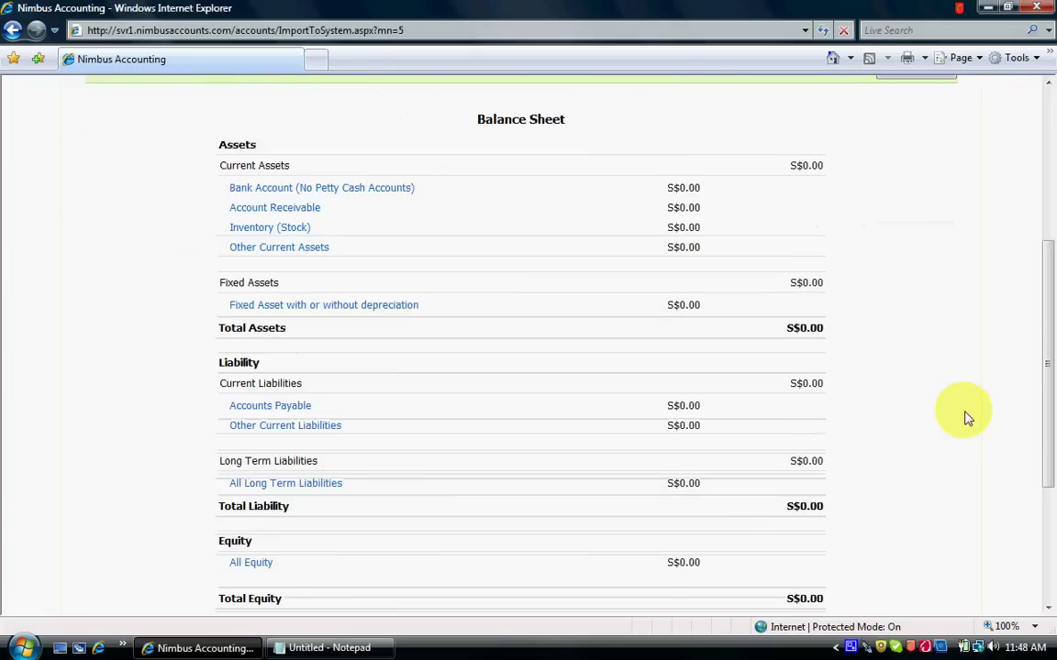
{"action": "scroll", "coordinate": [654, 442], "scroll_direction": "up", "scroll_amount": 11}
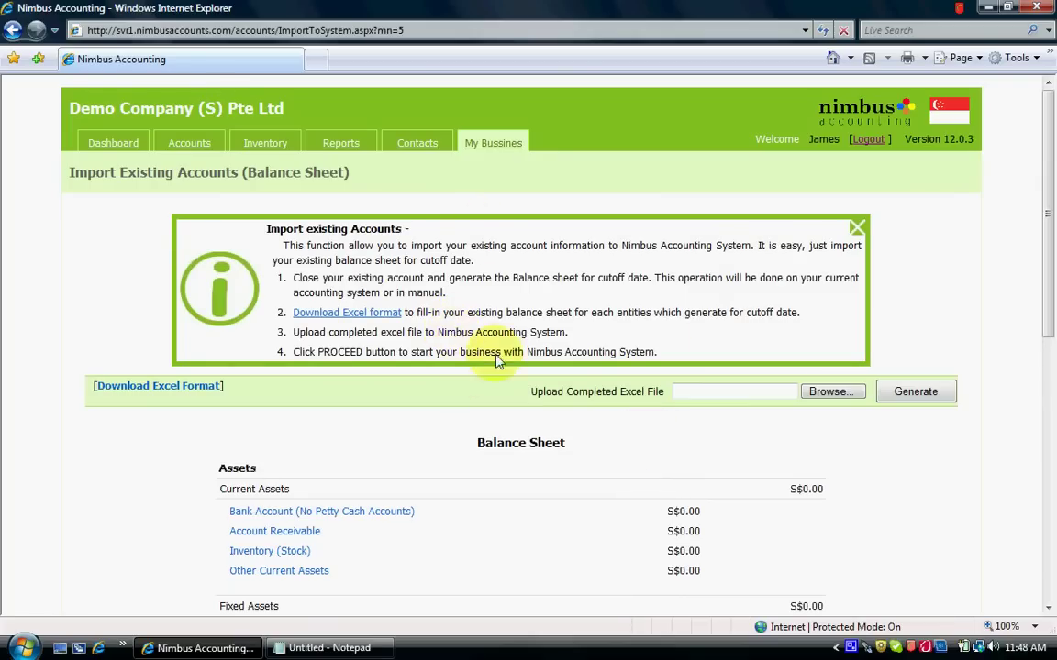
{"action": "left_click", "coordinate": [111, 145]}
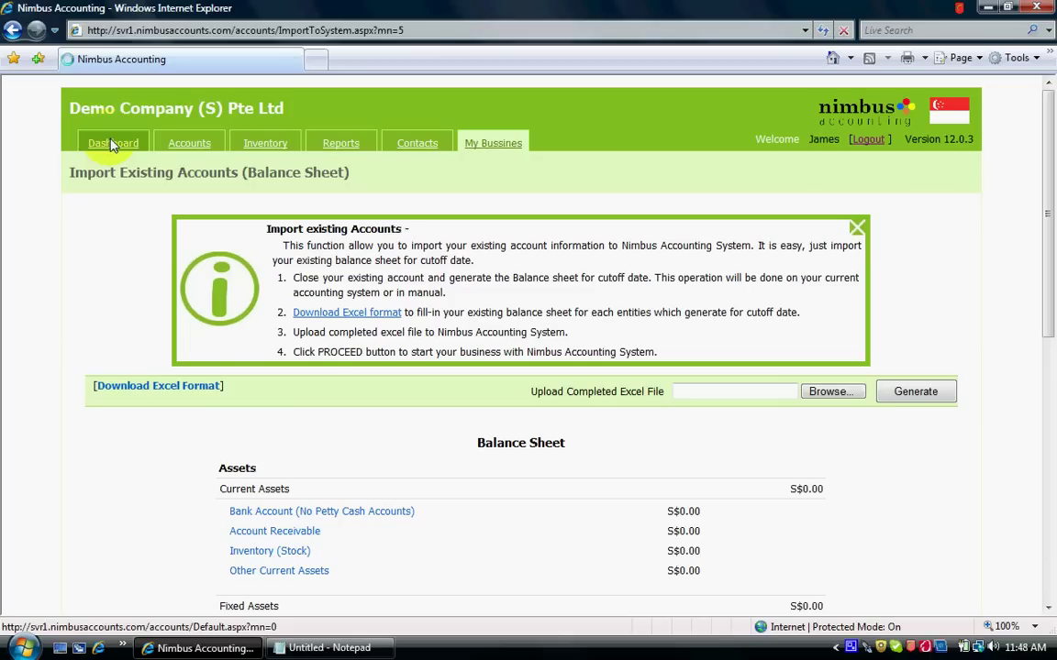